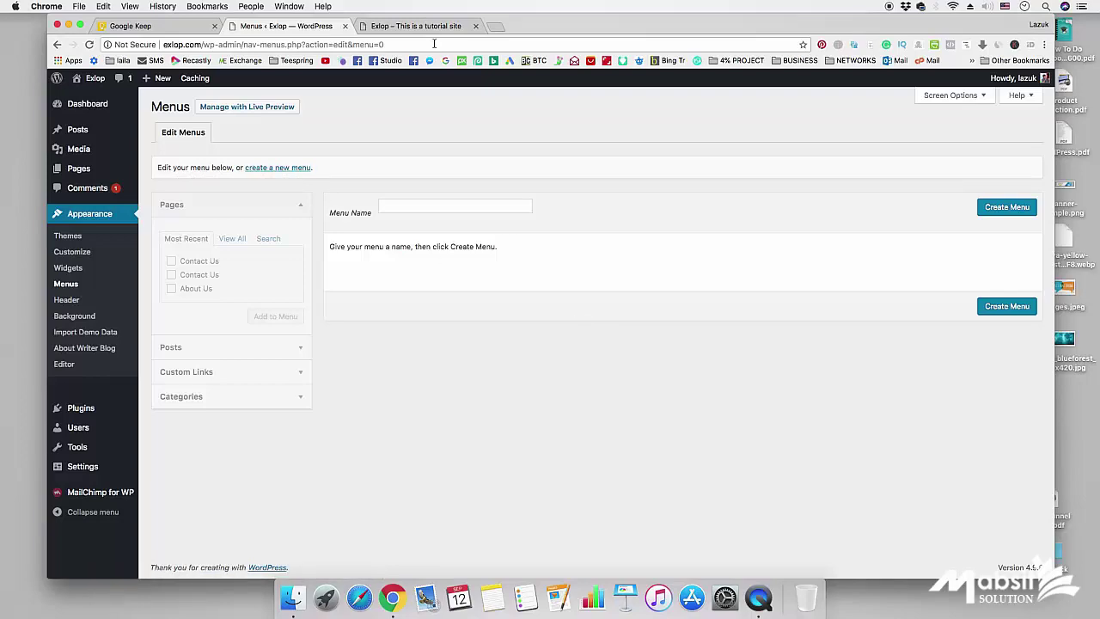
# - Check the site's front page, and create a new menu named Header Menu
pyautogui.click(416, 25)
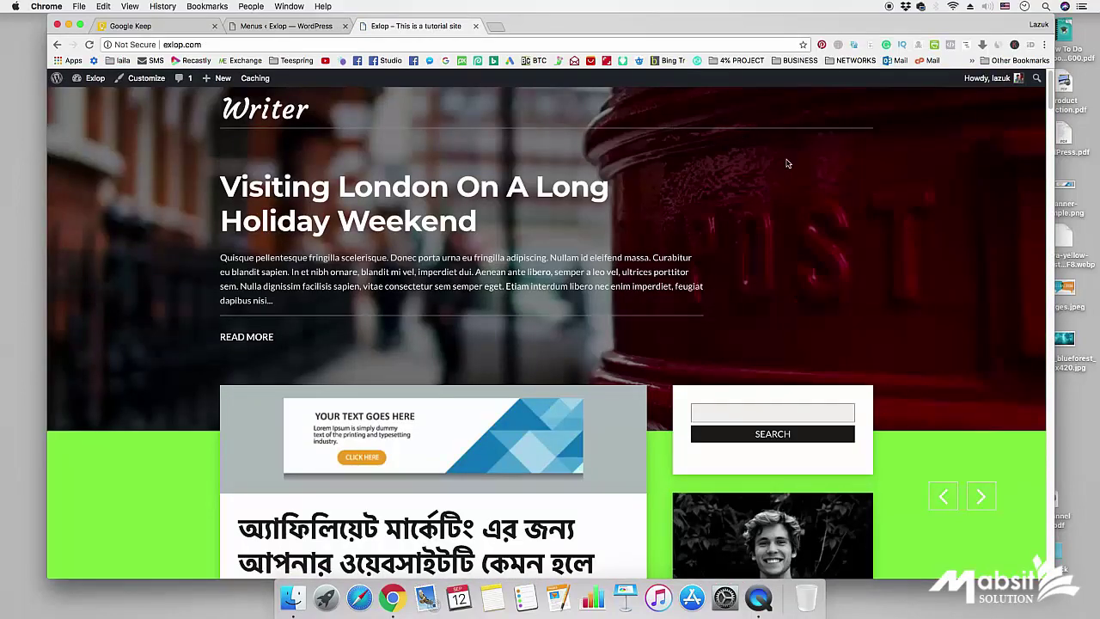
pyautogui.click(288, 28)
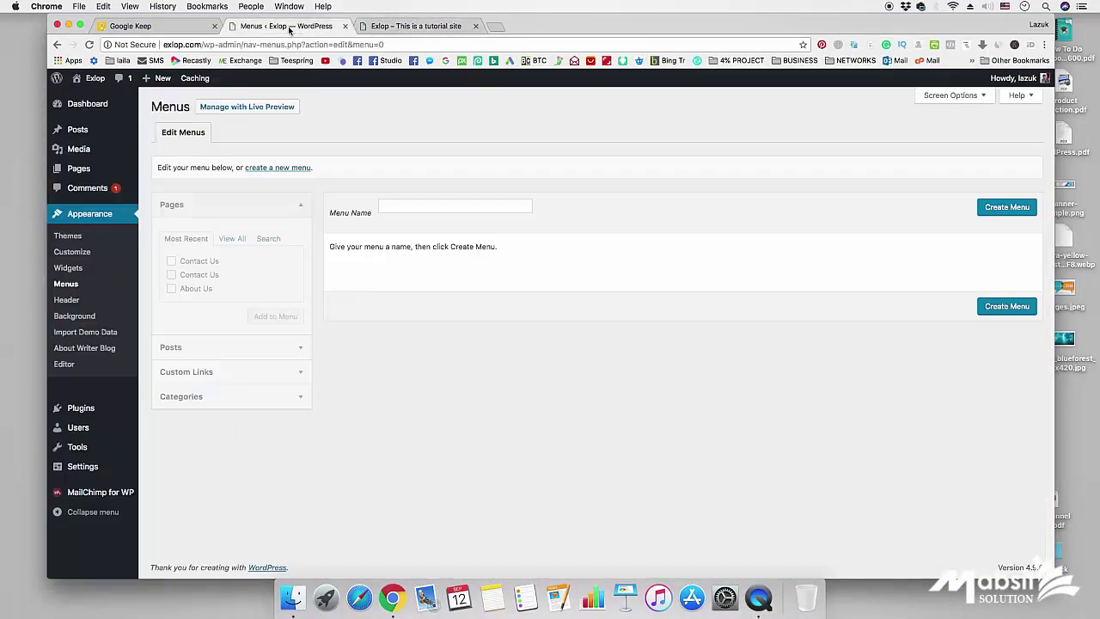
pyautogui.click(448, 208)
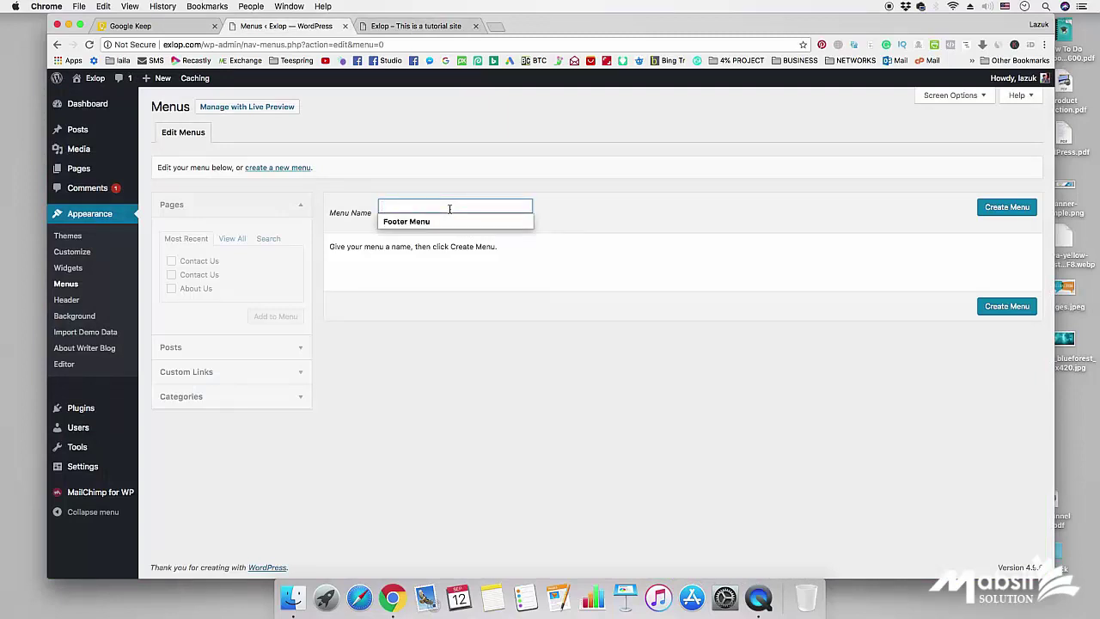
pyautogui.write('Header Menu')
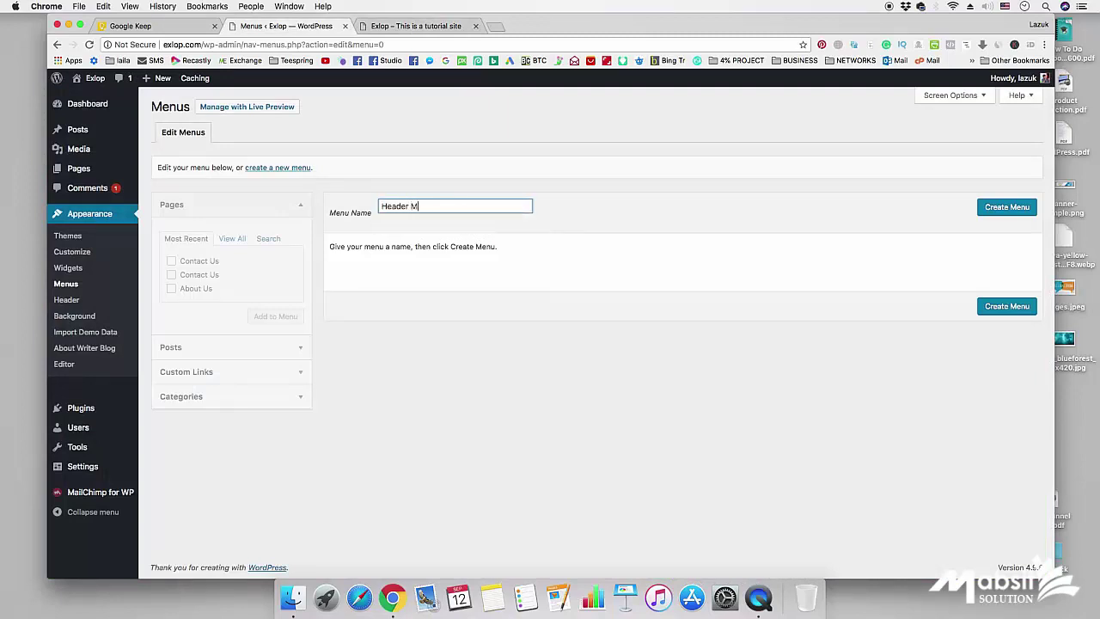
pyautogui.click(996, 308)
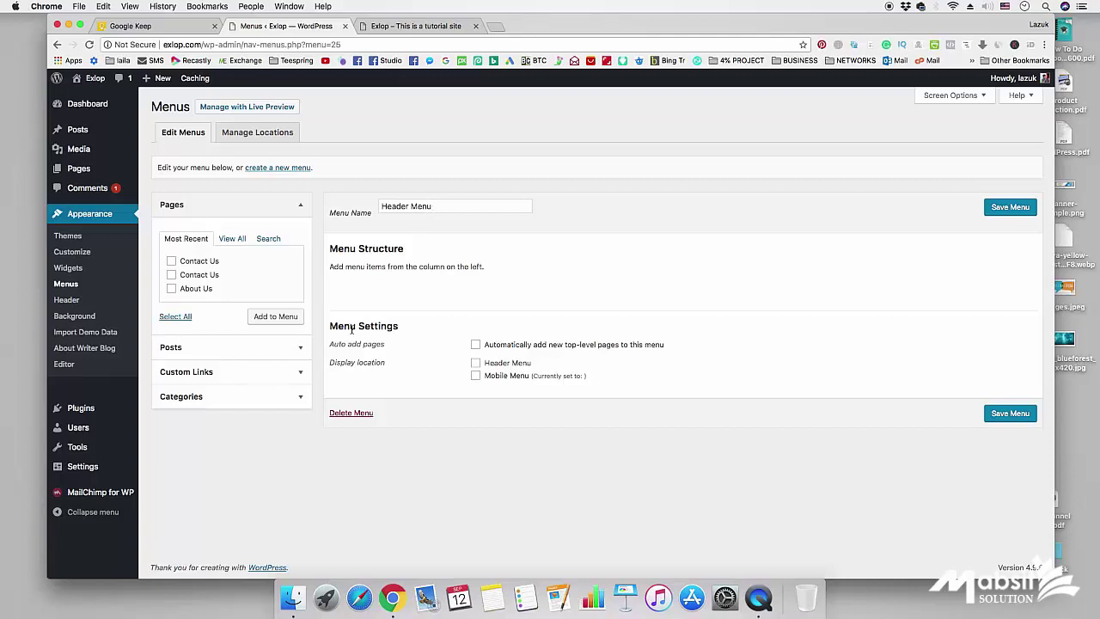
# - Examine the new menu's auto-add pages and display location settings, and compare them with the live site's header
pyautogui.moveTo(333, 327); pyautogui.dragTo(404, 327)
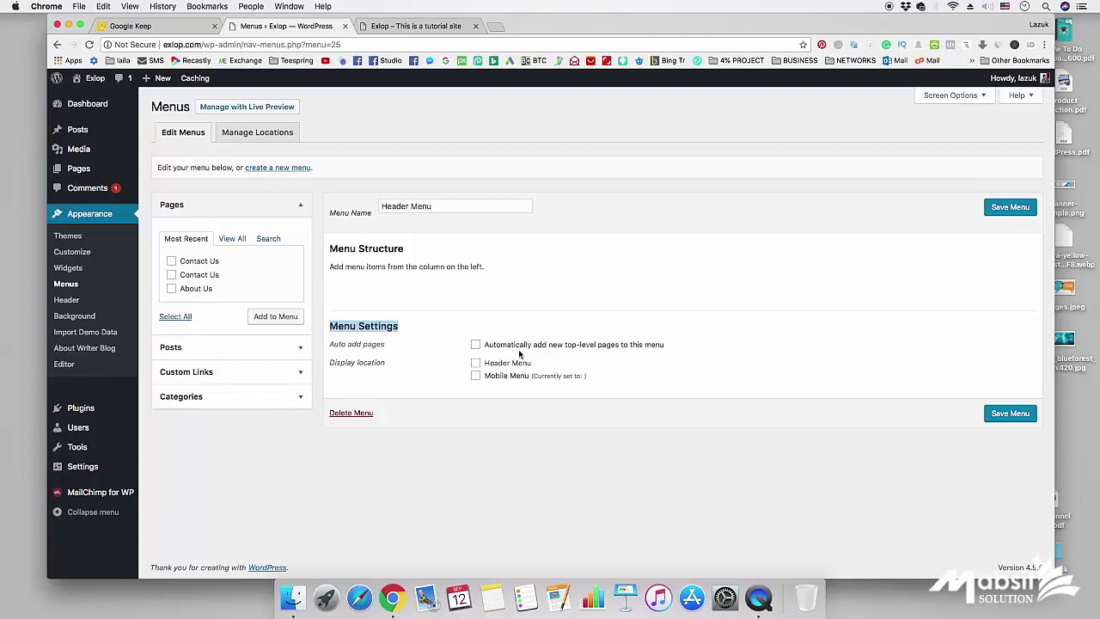
pyautogui.click(505, 430)
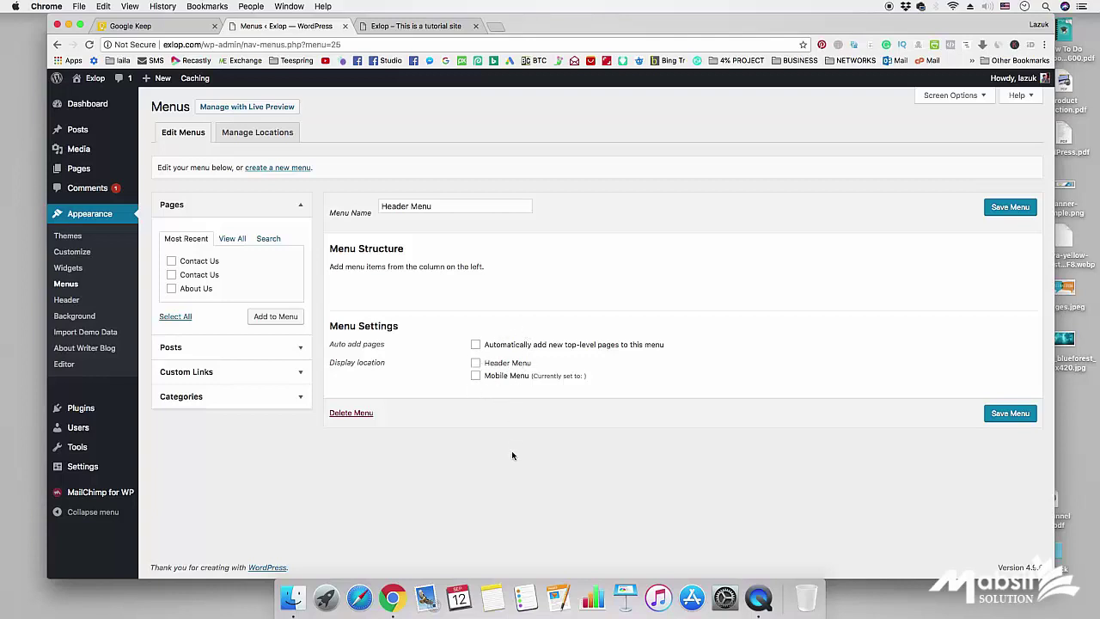
pyautogui.moveTo(330, 344); pyautogui.dragTo(385, 346)
pyautogui.click(385, 346)
pyautogui.moveTo(83, 172)
pyautogui.tripleClick(329, 363)
pyautogui.click(329, 362)
pyautogui.click(411, 25)
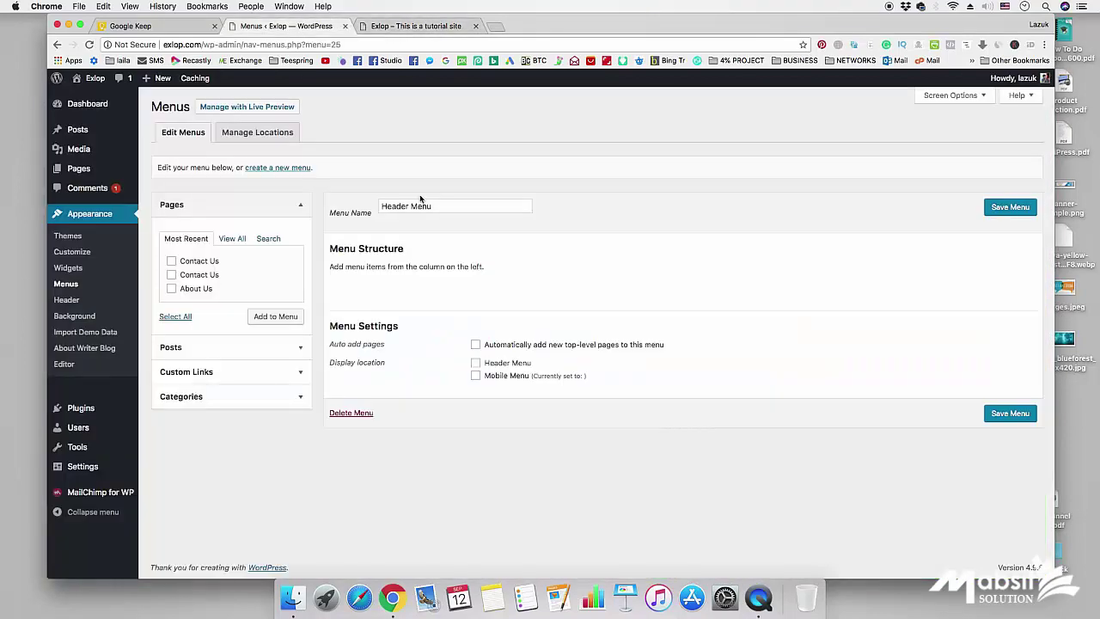
# - Assign the menu to the Header Menu and Mobile Menu display locations and save it
pyautogui.click(285, 28)
pyautogui.click(475, 376)
pyautogui.click(1009, 415)
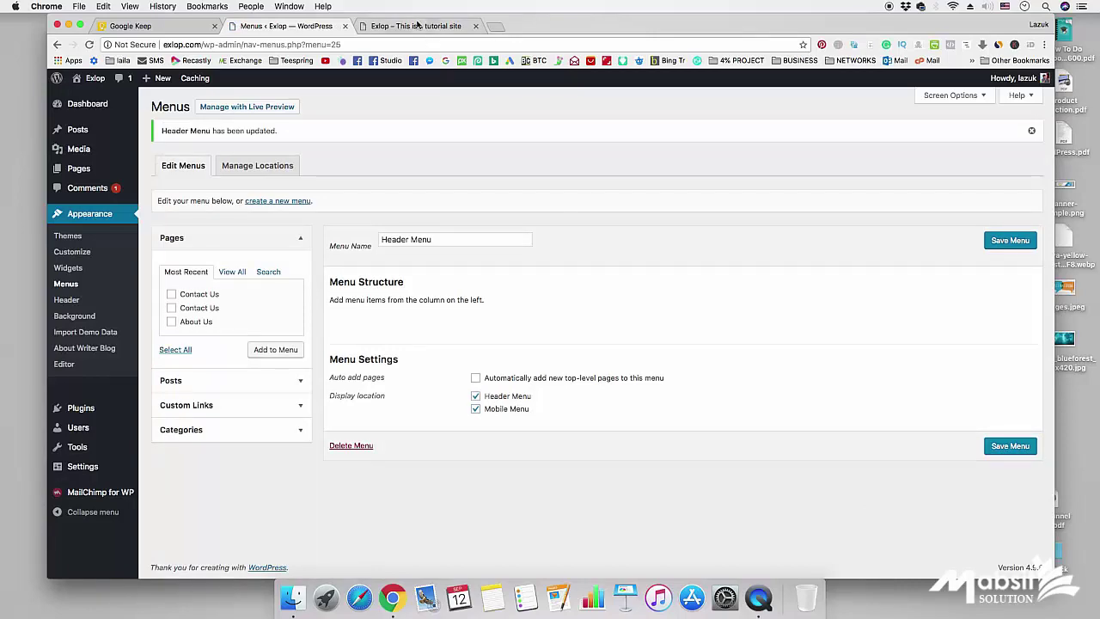
# - Reload the live site to check its header for the saved menu
pyautogui.click(417, 26)
pyautogui.rightClick(883, 196)
pyautogui.click(907, 225)
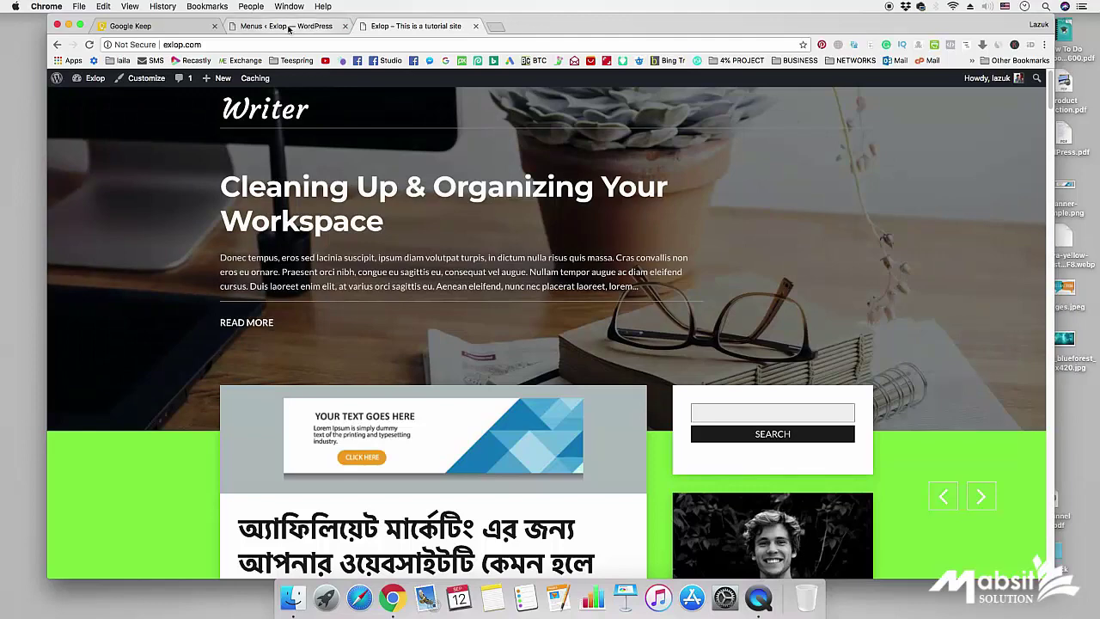
# - Add the Home page from the full page list to the Header Menu and save it
pyautogui.click(288, 27)
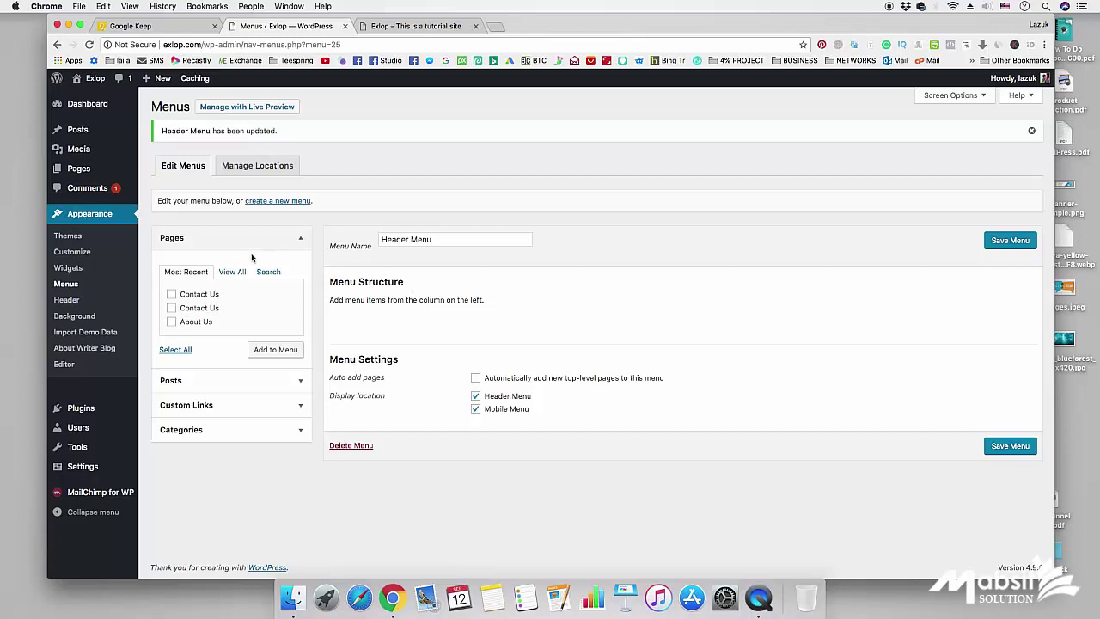
pyautogui.click(293, 243)
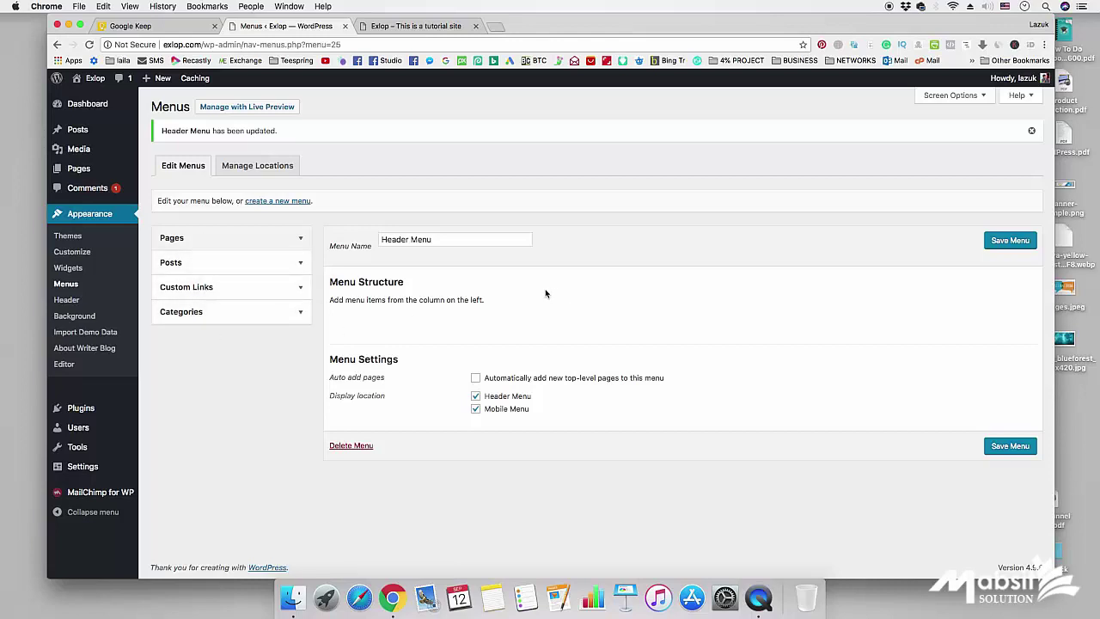
pyautogui.click(296, 241)
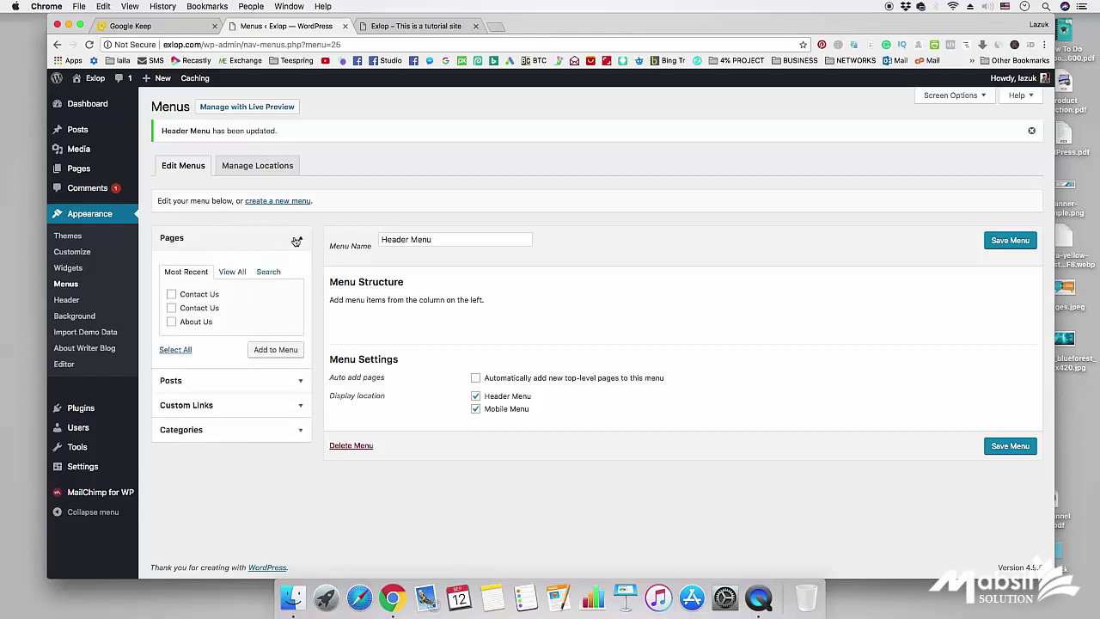
pyautogui.click(232, 273)
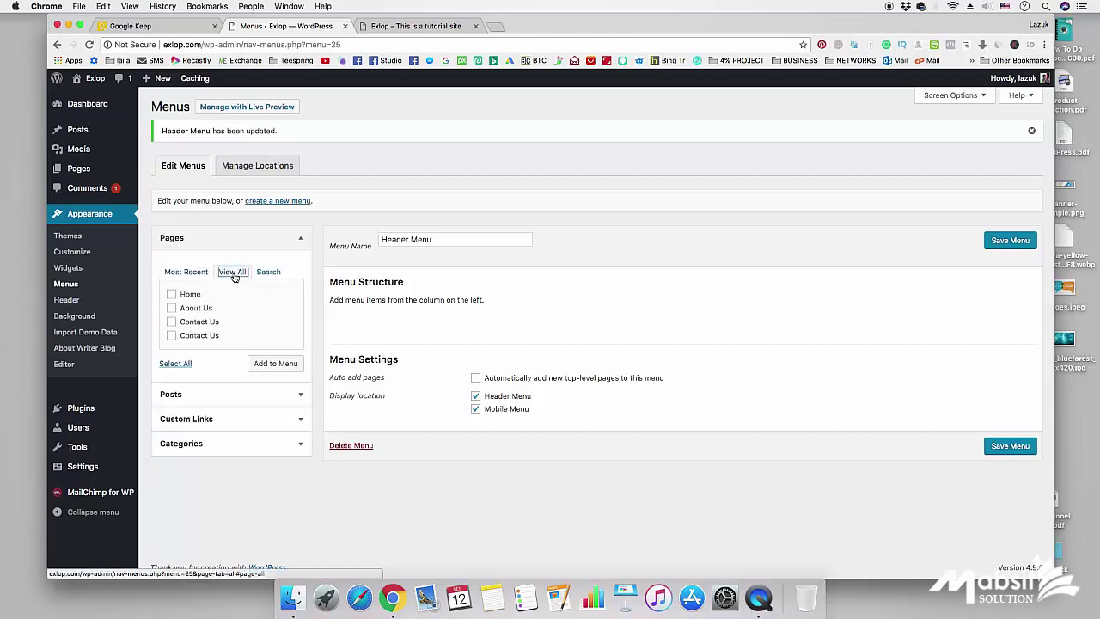
pyautogui.click(172, 295)
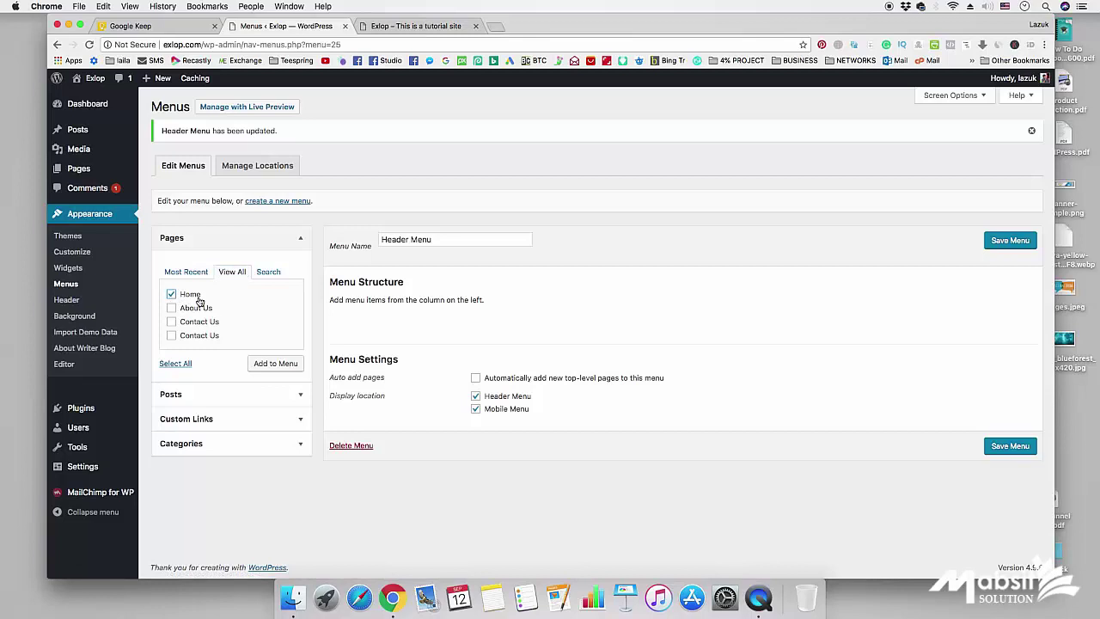
pyautogui.click(273, 366)
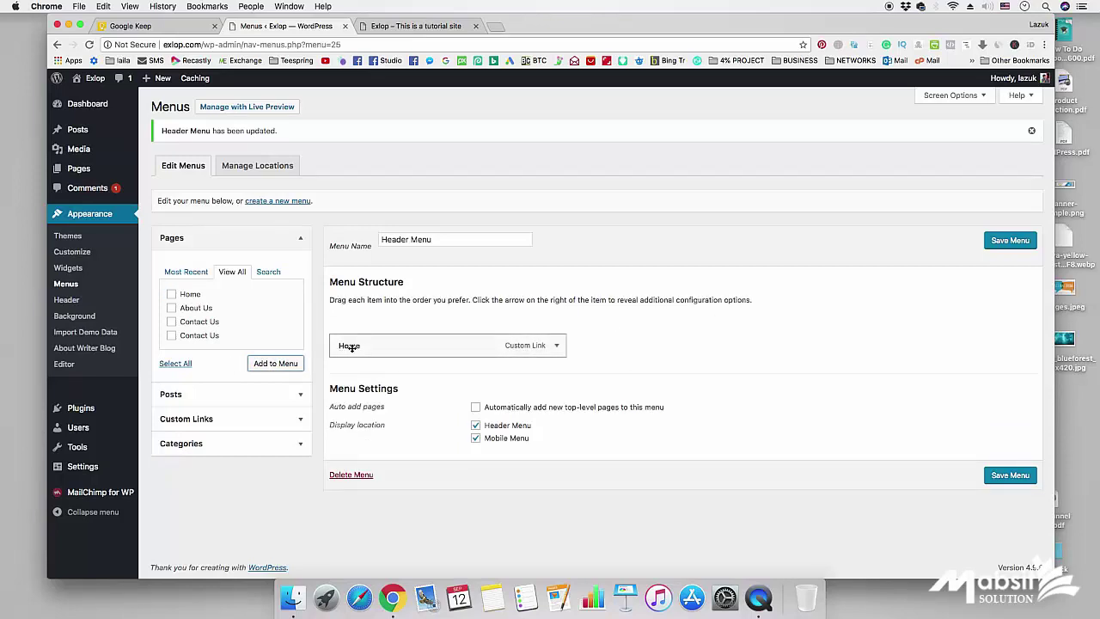
pyautogui.click(1005, 478)
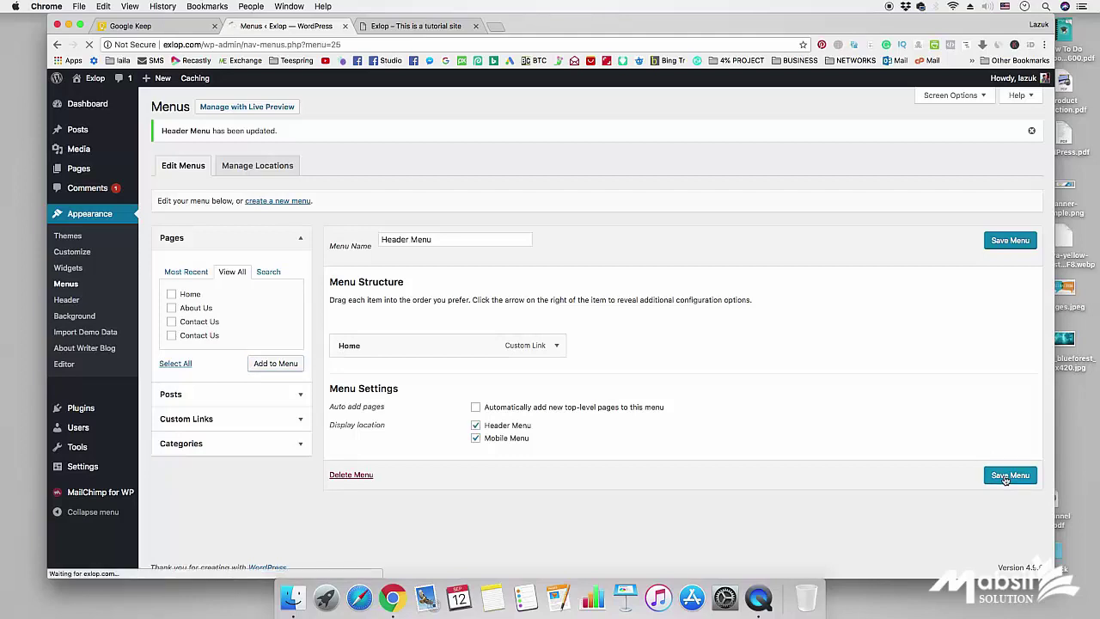
# - Reload the live site to check the Home link in the header
pyautogui.click(391, 24)
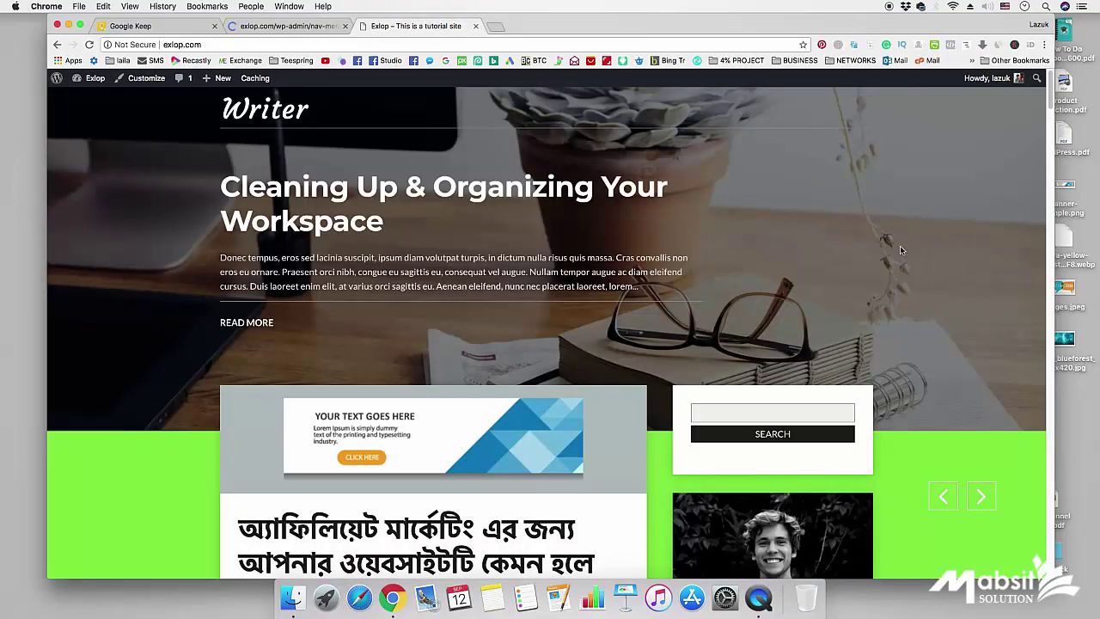
pyautogui.rightClick(901, 250)
pyautogui.click(941, 274)
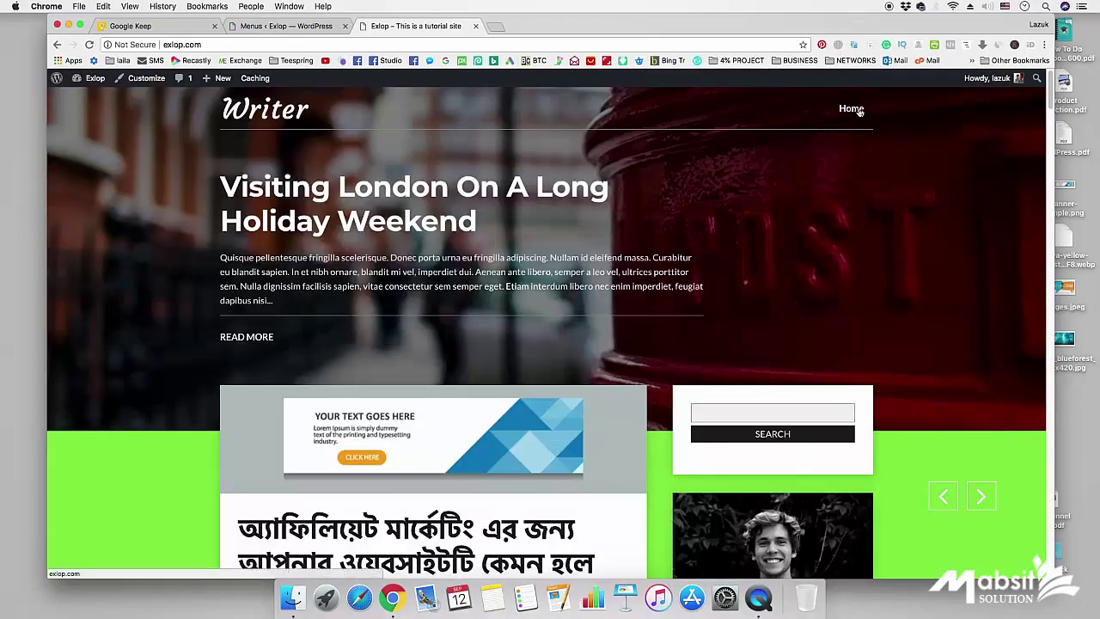
# - Add the About Us page and the second listed Contact Us page to the Header Menu and save it
pyautogui.click(286, 26)
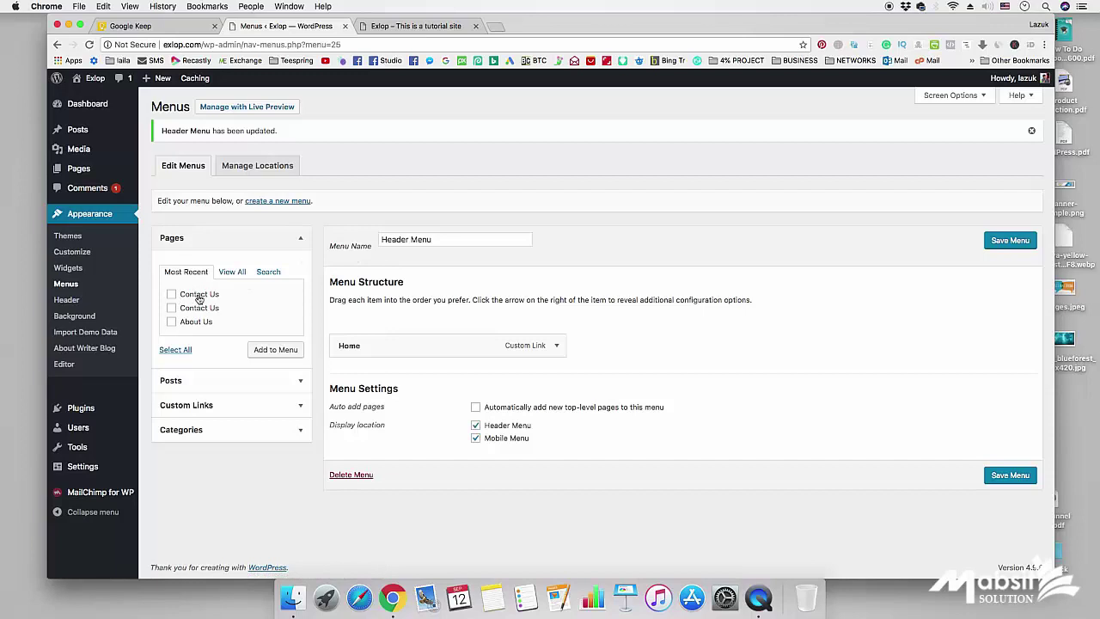
pyautogui.click(171, 322)
pyautogui.click(172, 310)
pyautogui.click(277, 352)
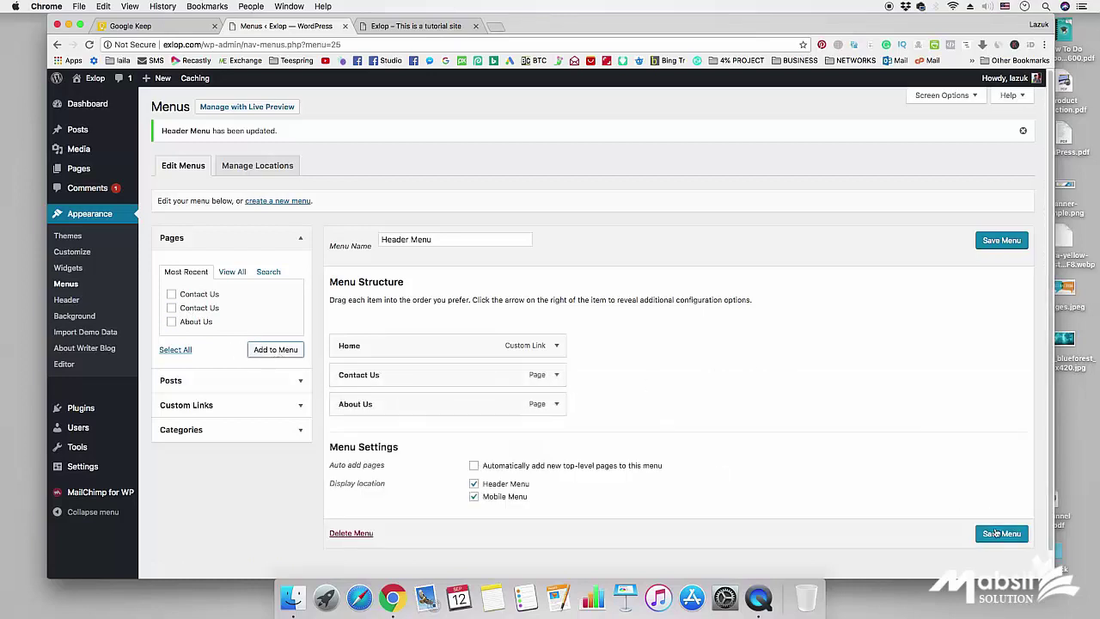
pyautogui.click(997, 534)
# - Reload the live site and compare its header links with the order of items in the menu structure
pyautogui.click(408, 31)
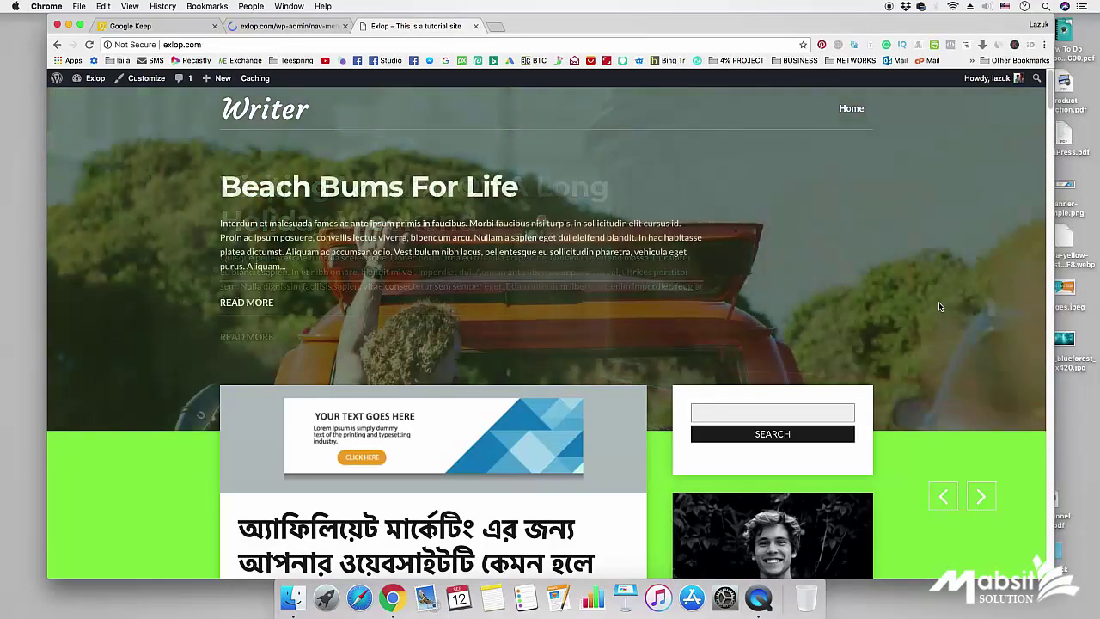
pyautogui.rightClick(939, 307)
pyautogui.click(966, 331)
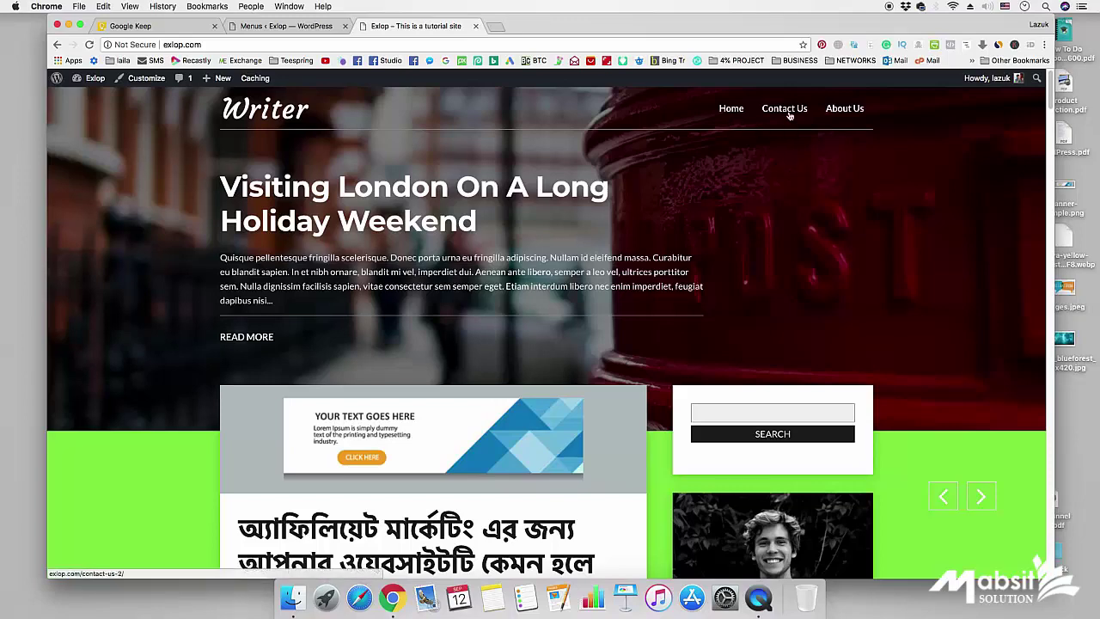
pyautogui.click(283, 26)
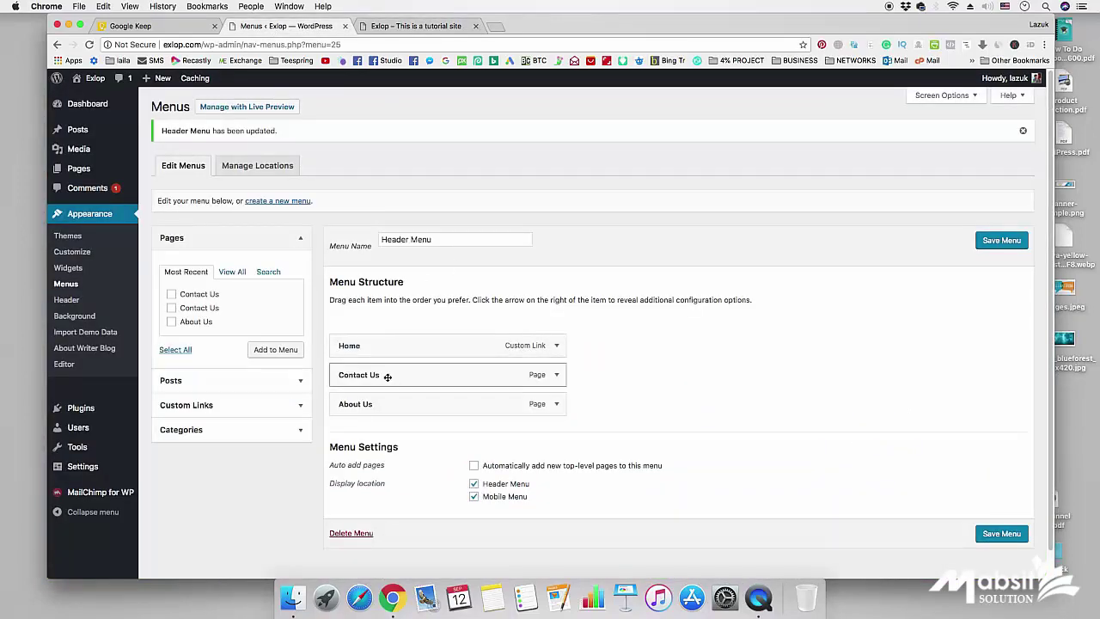
pyautogui.click(416, 26)
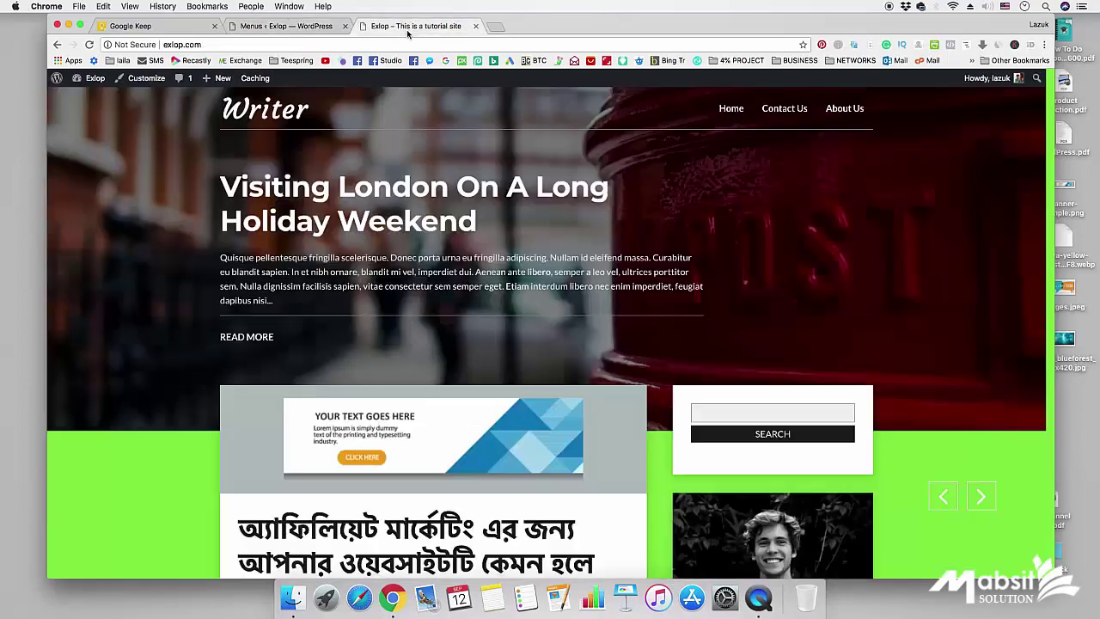
pyautogui.click(284, 26)
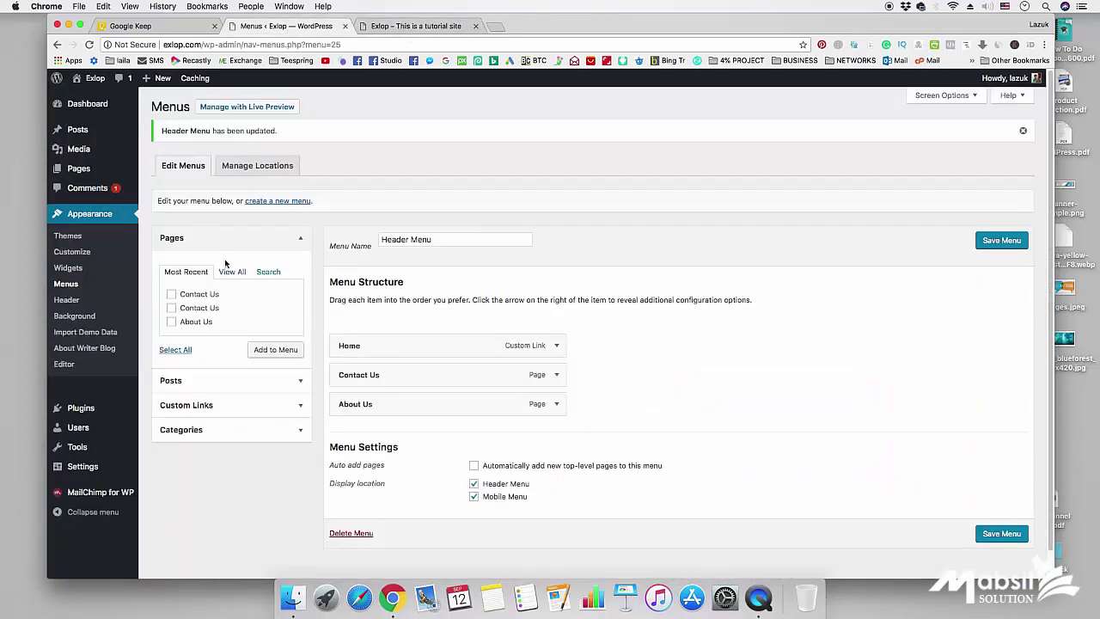
# - Add the most recent post, the one with the Bengali title, to the Header Menu and save it
pyautogui.click(300, 238)
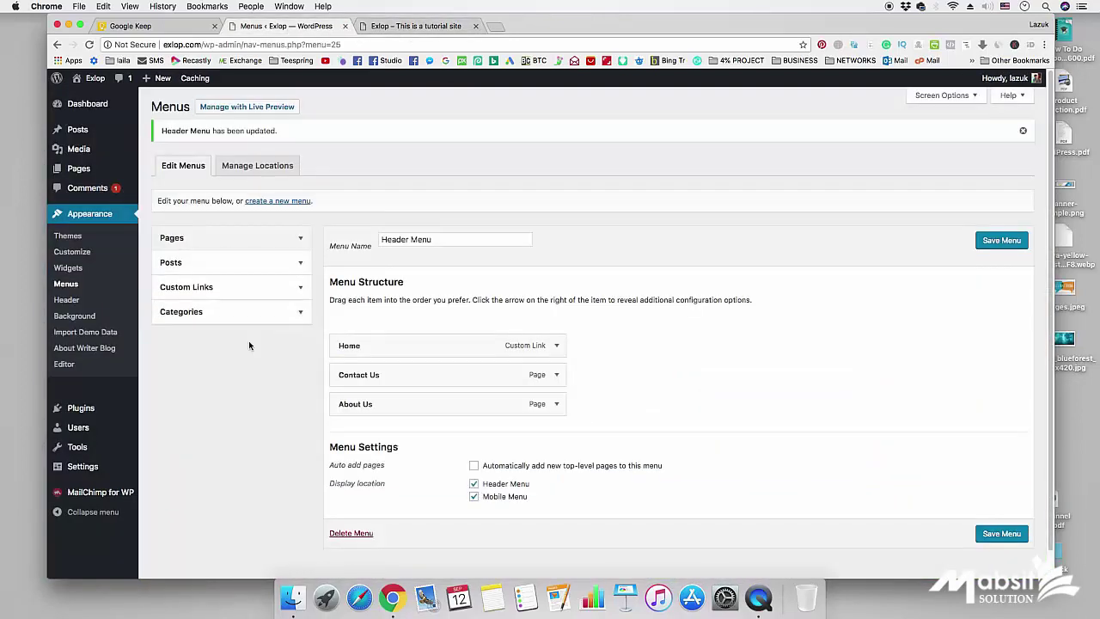
pyautogui.click(199, 266)
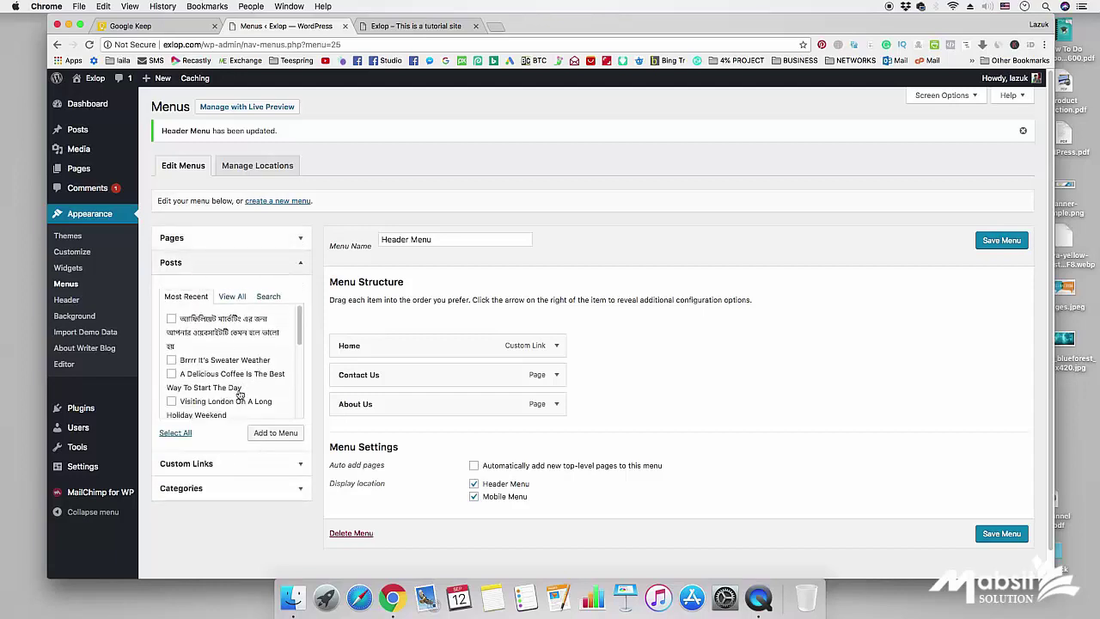
pyautogui.scroll(-2, 244, 375)
pyautogui.scroll(1, 244, 376)
pyautogui.click(273, 434)
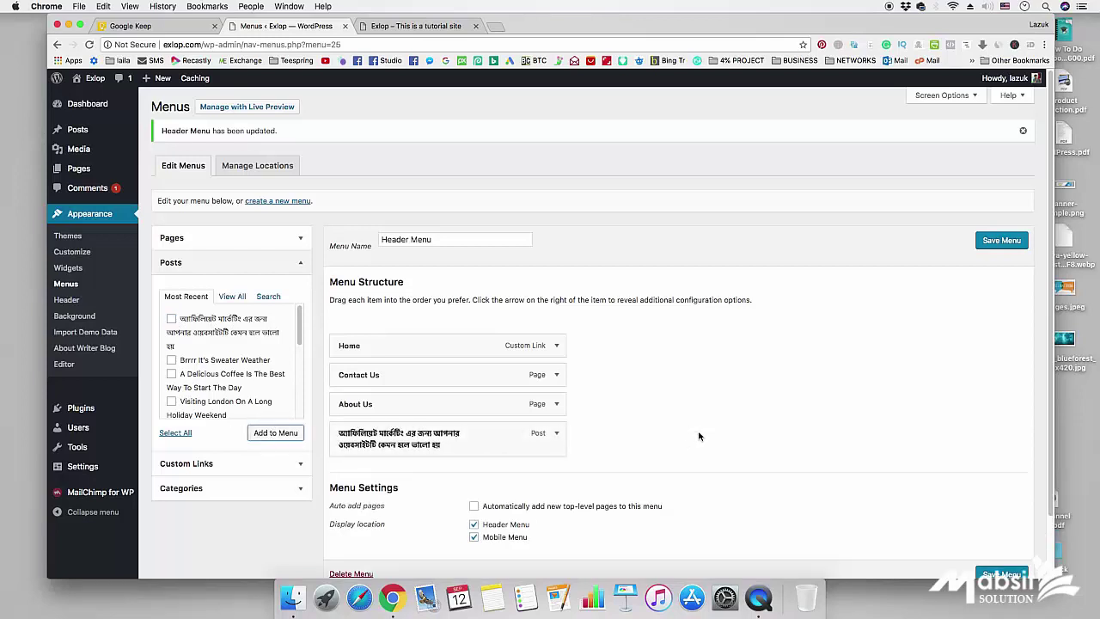
# - Reload the live site to check how the Bengali post link is displayed in the header
pyautogui.click(410, 25)
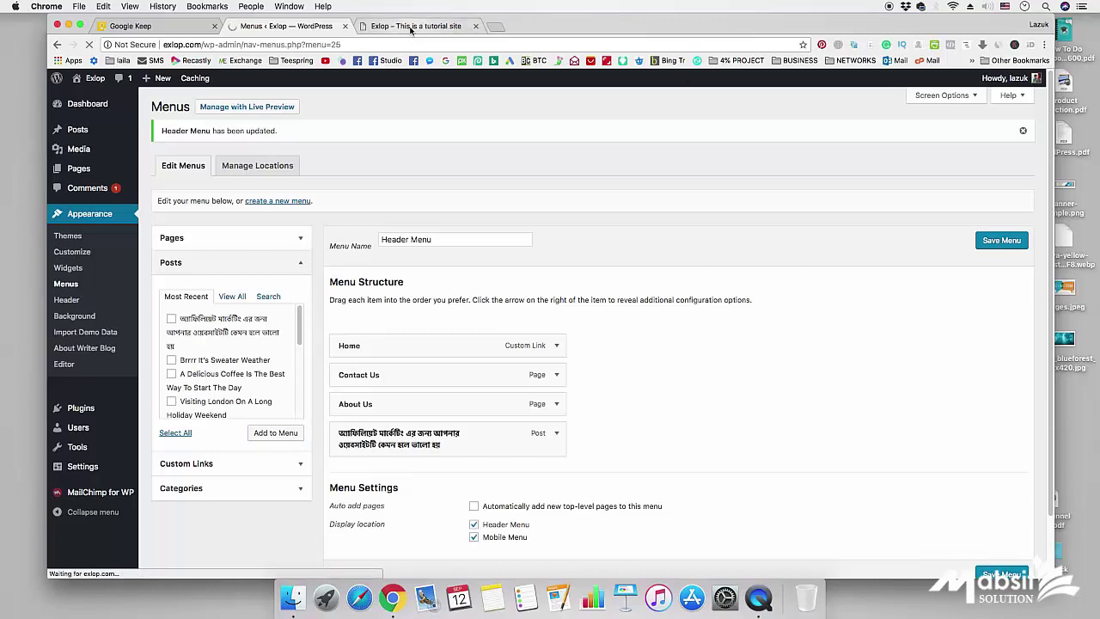
pyautogui.rightClick(855, 209)
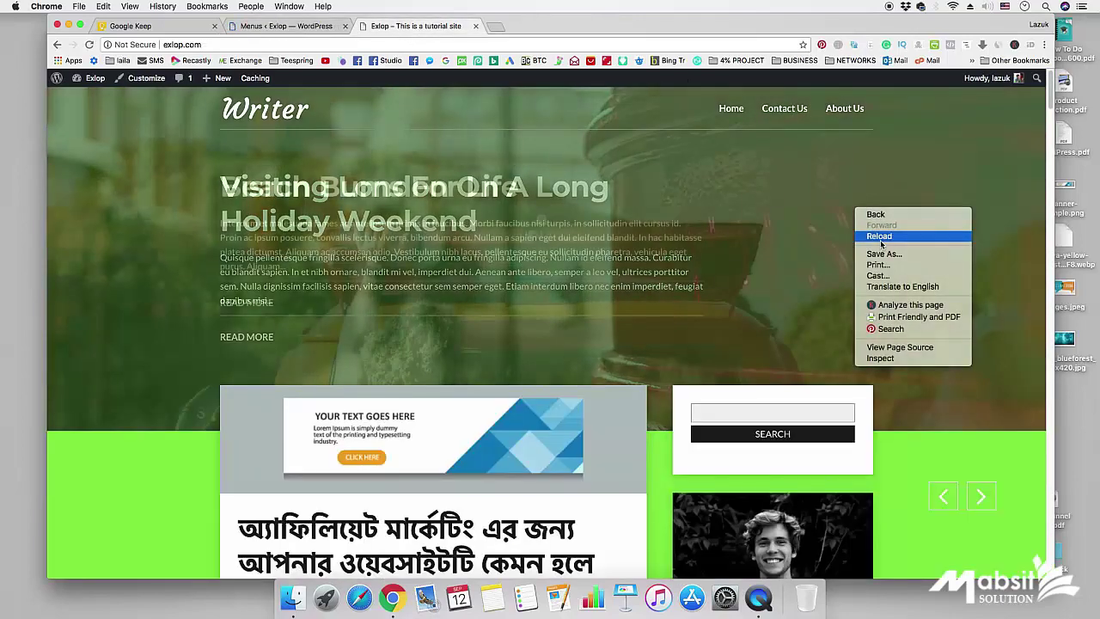
pyautogui.click(880, 238)
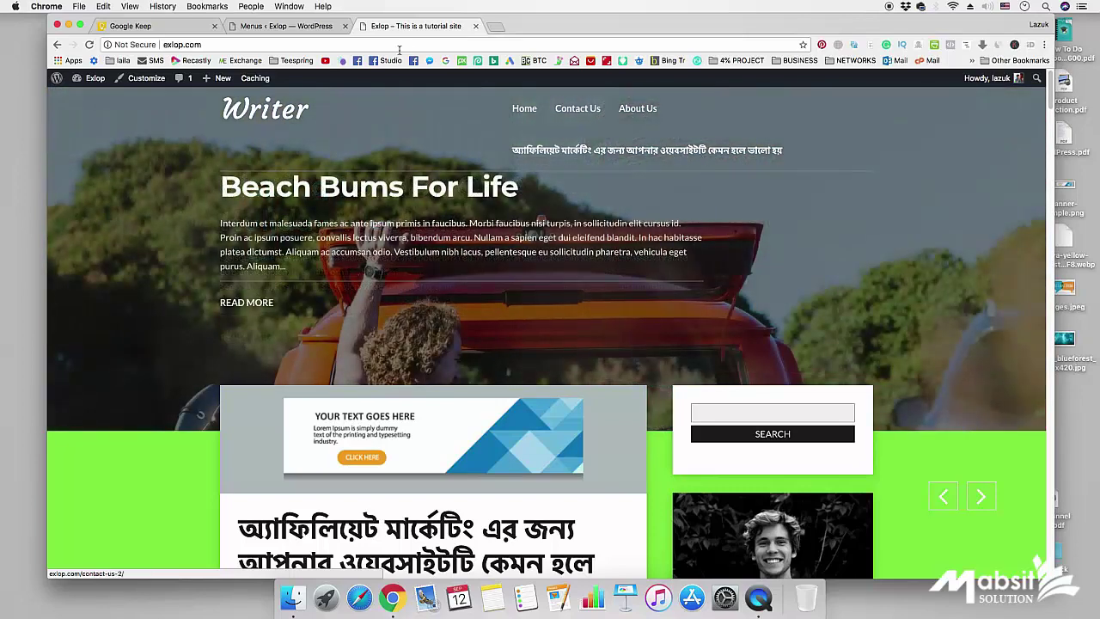
# - Set the navigation label of the Bengali-titled post item in the Header Menu to "Test Post" and save the menu
pyautogui.click(286, 26)
pyautogui.scroll(-2, 651, 331)
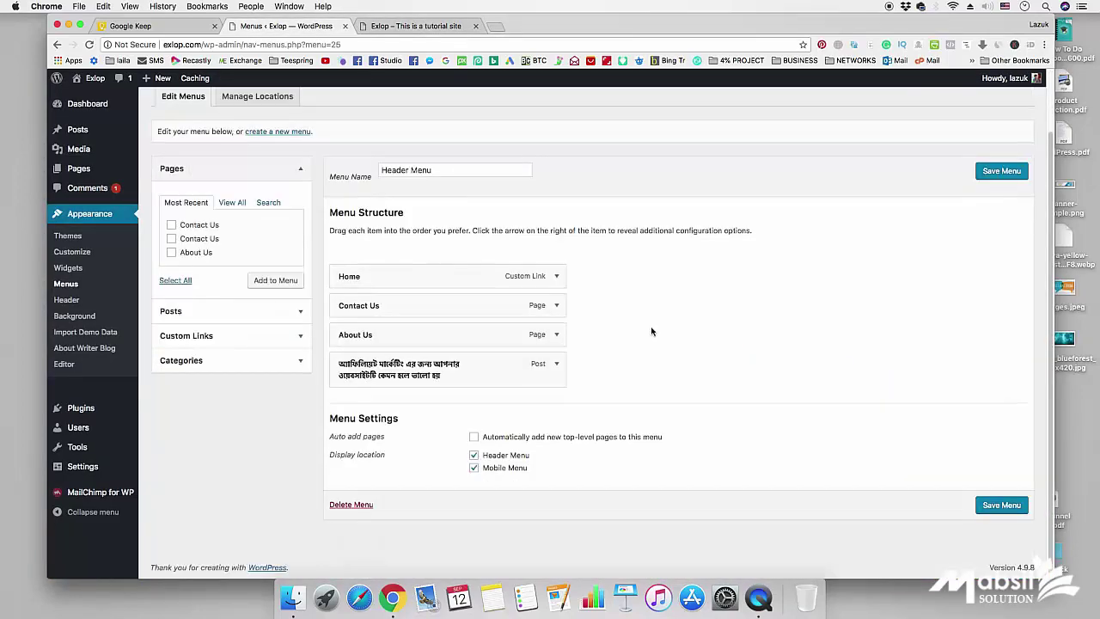
pyautogui.click(556, 364)
pyautogui.click(517, 413)
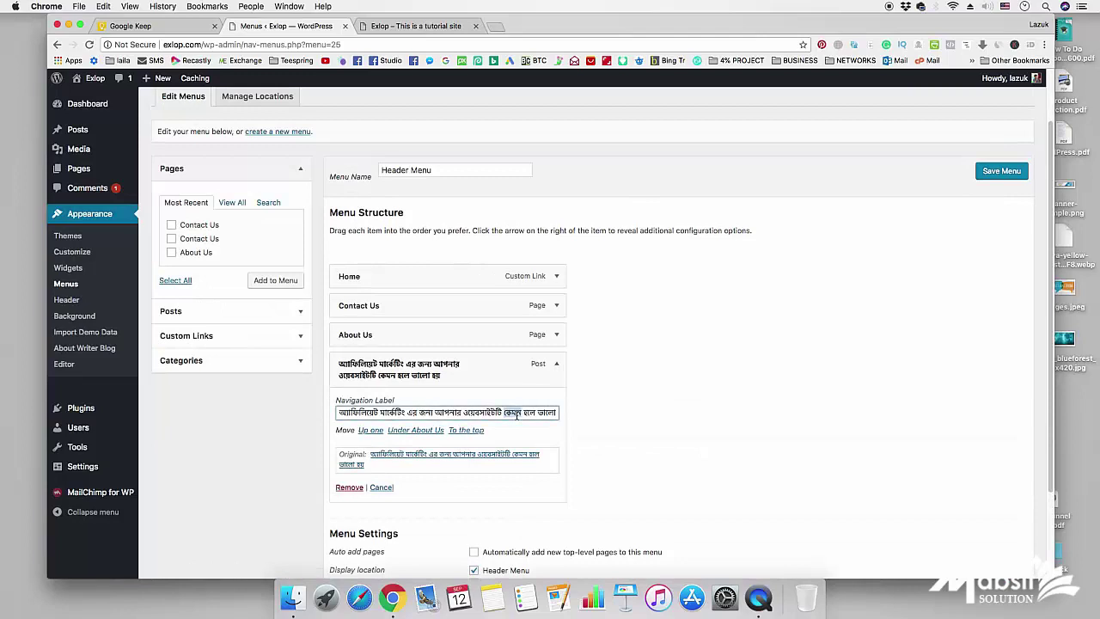
pyautogui.click(516, 413)
pyautogui.press('super+a')
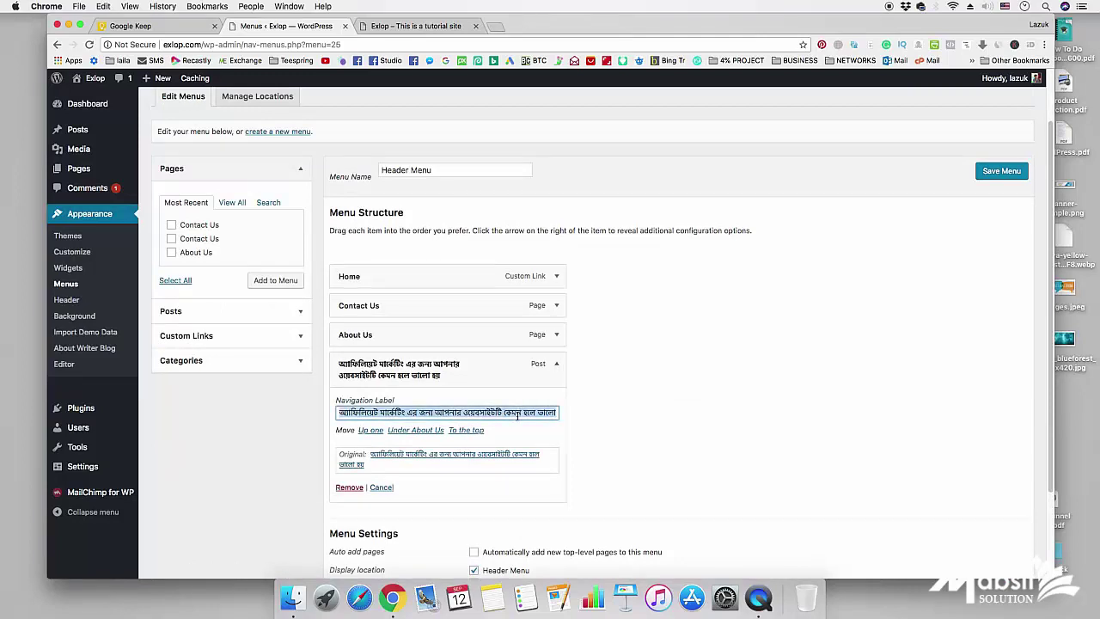
pyautogui.write('Test P')
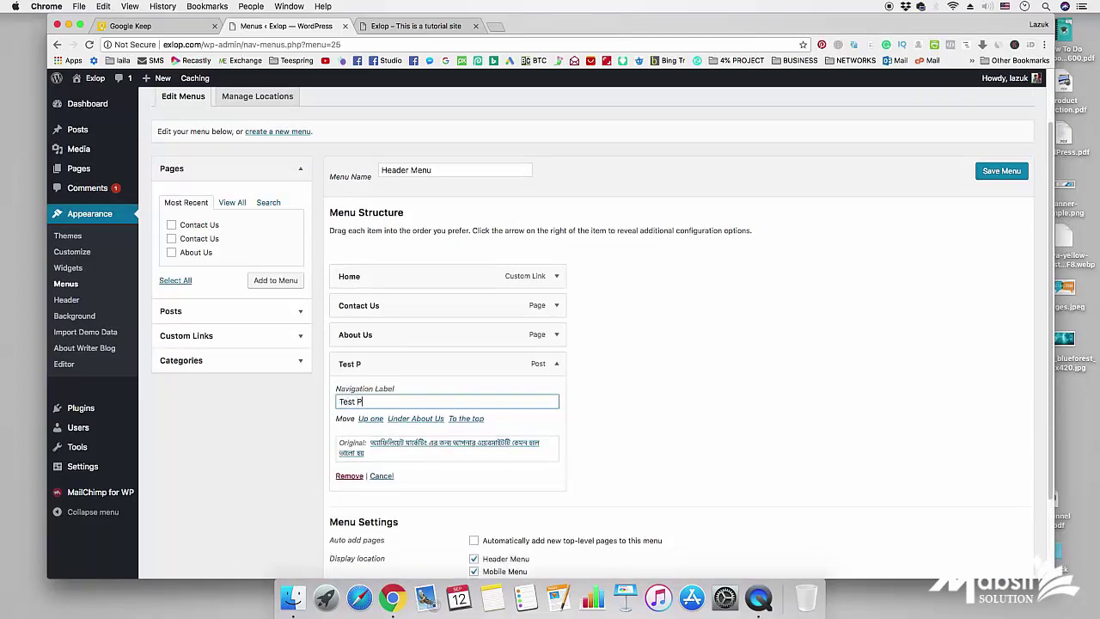
pyautogui.write('ost')
pyautogui.click(1001, 170)
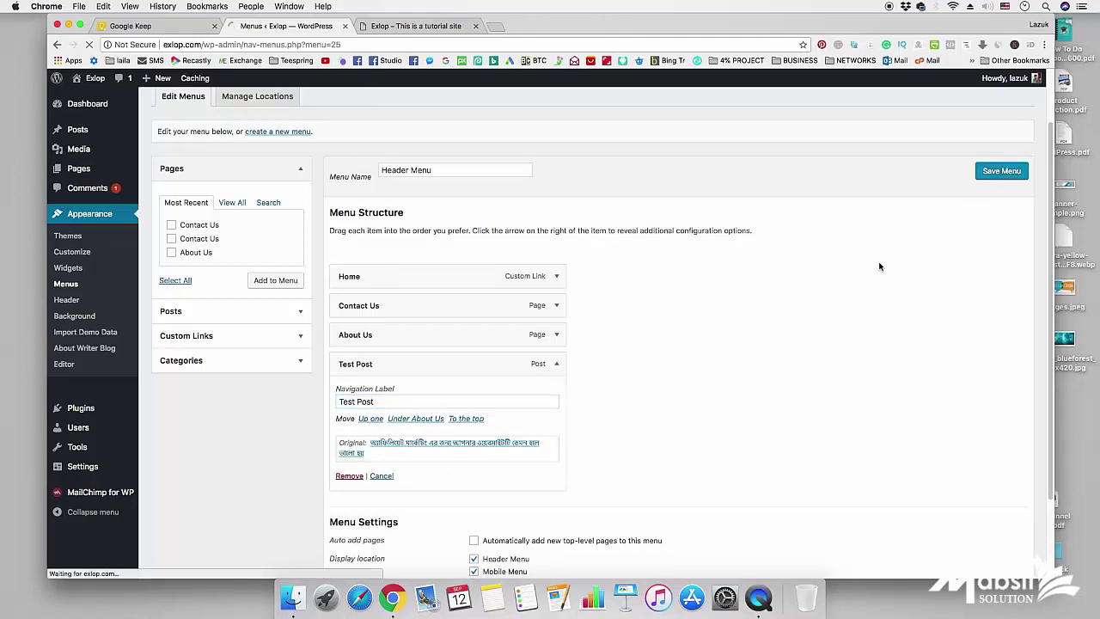
# - Reload the live site to check the renamed post link in the header
pyautogui.click(438, 26)
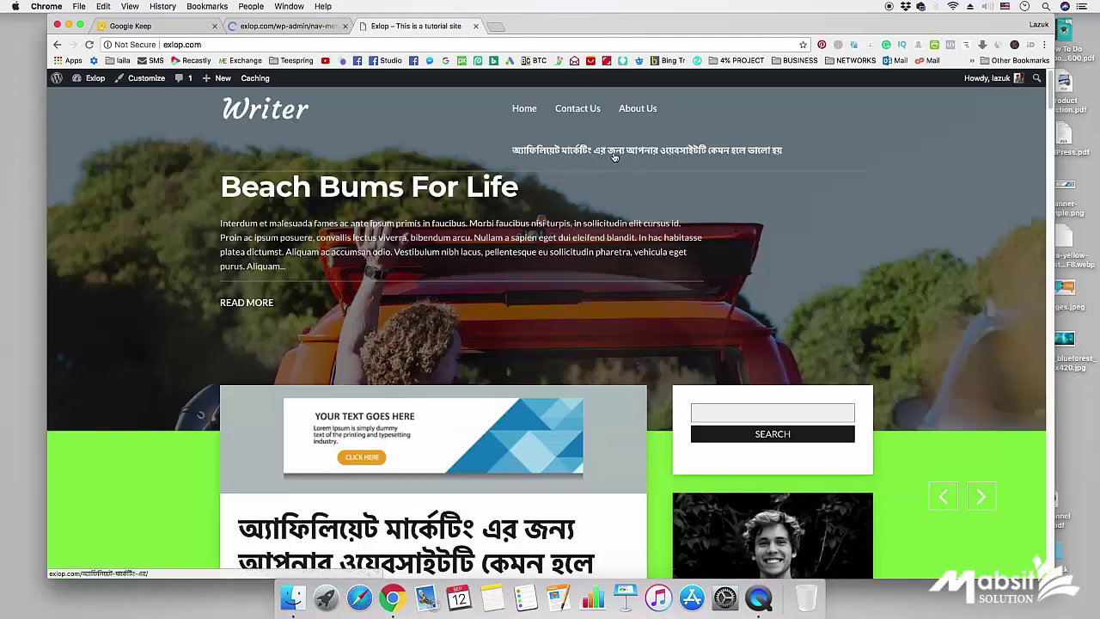
pyautogui.rightClick(940, 226)
pyautogui.click(960, 258)
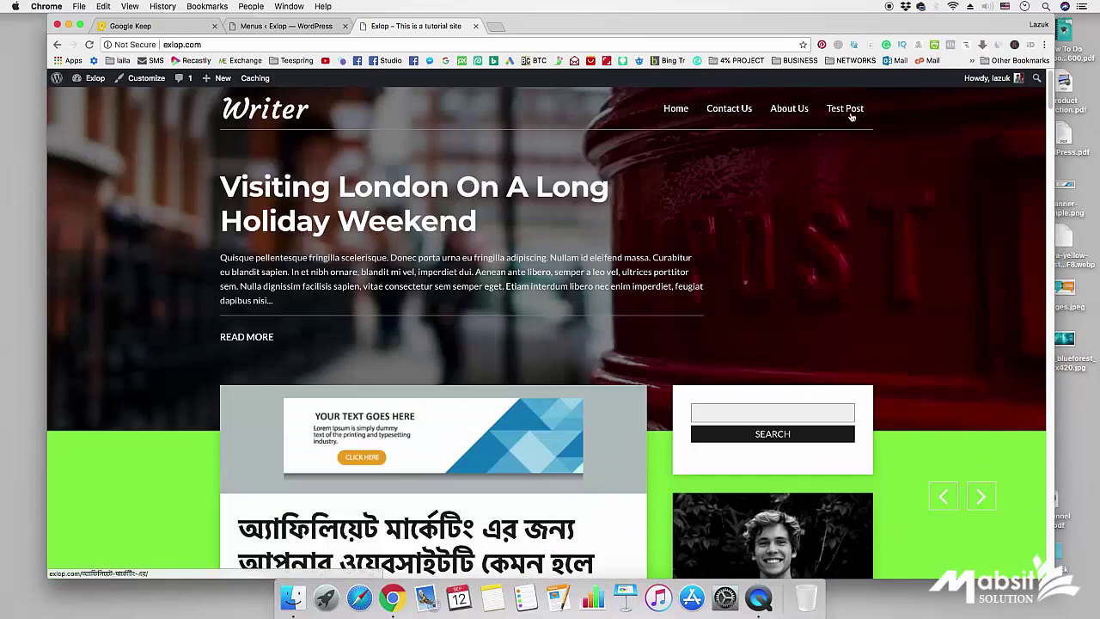
pyautogui.click(273, 26)
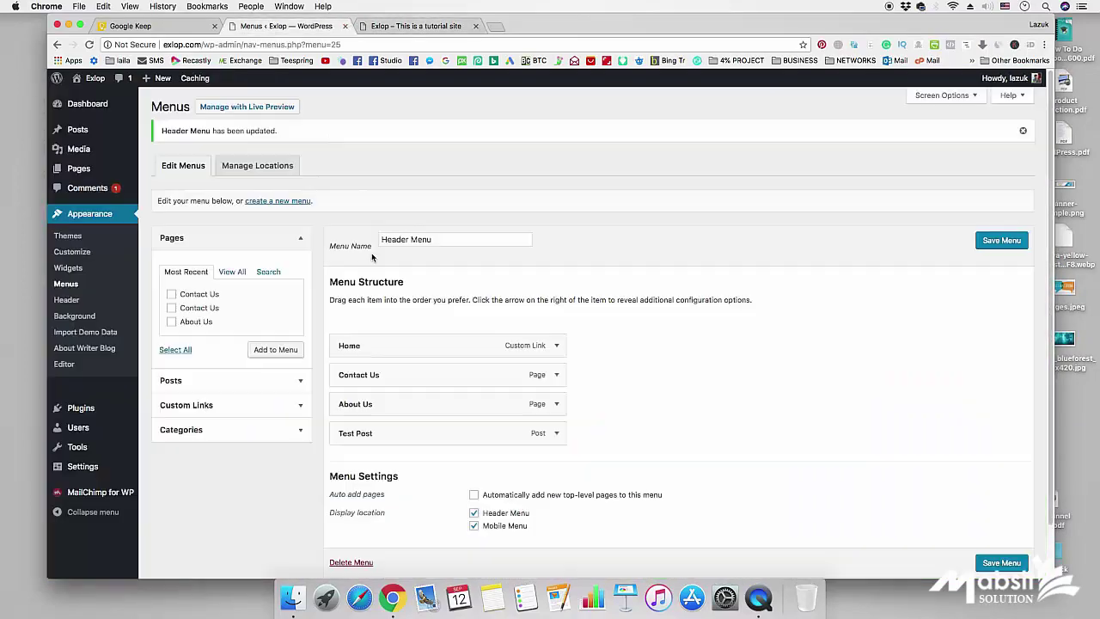
pyautogui.click(301, 242)
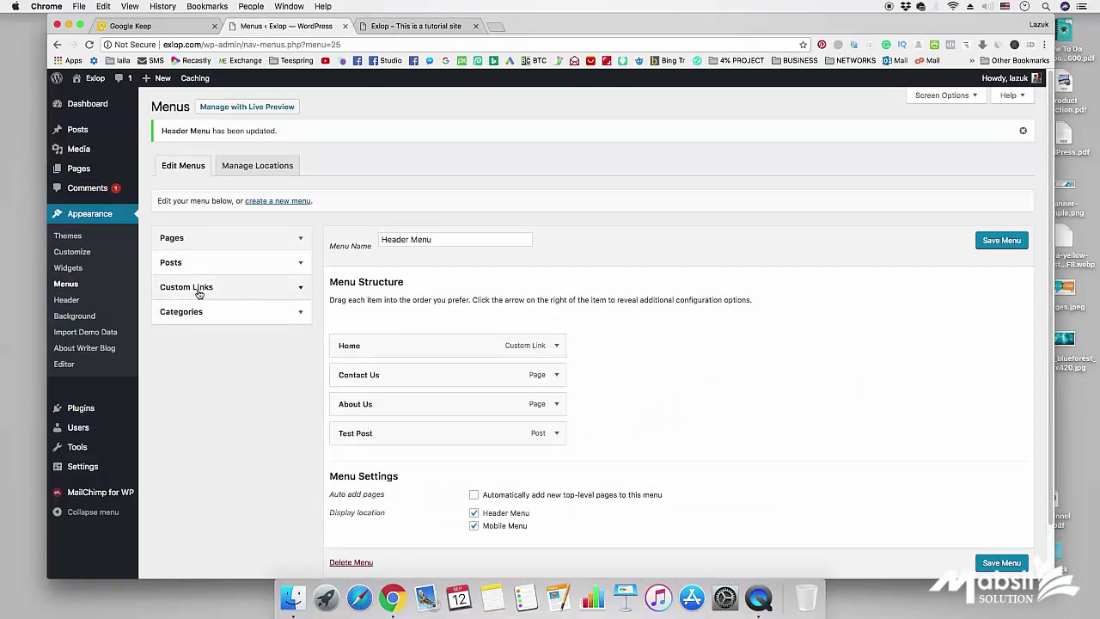
pyautogui.click(301, 287)
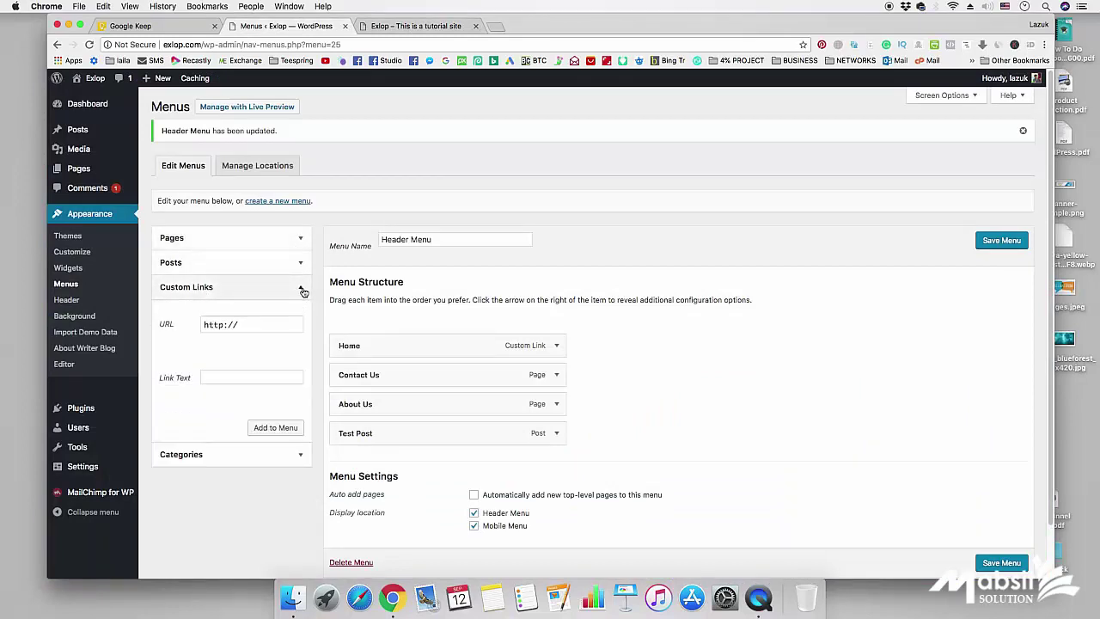
pyautogui.click(270, 328)
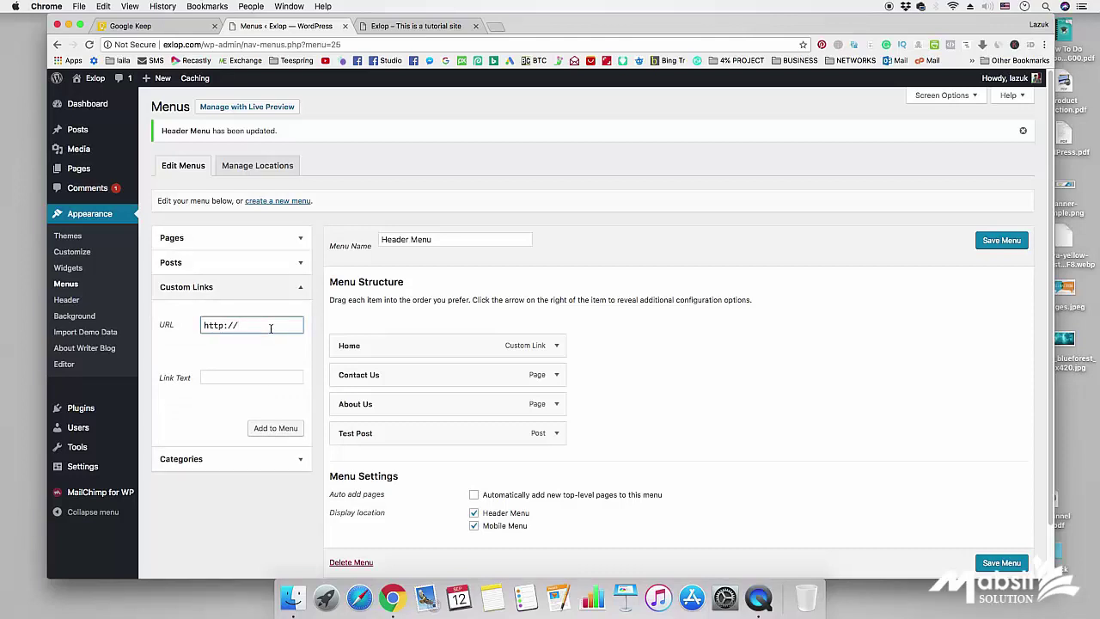
pyautogui.write('www.google.com/')
pyautogui.click(251, 376)
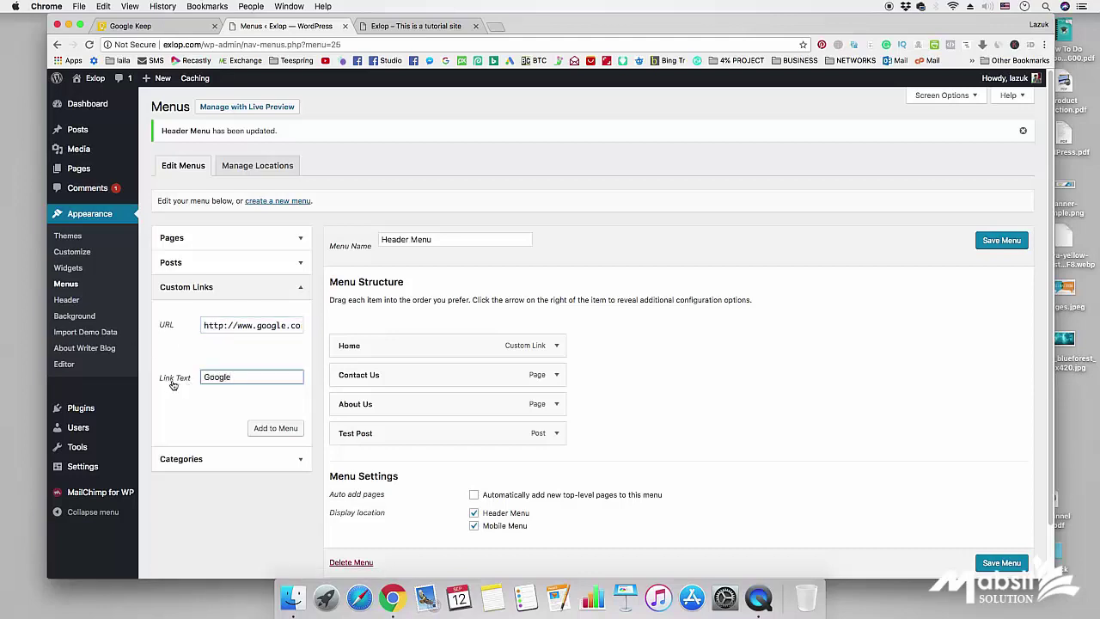
pyautogui.click(276, 429)
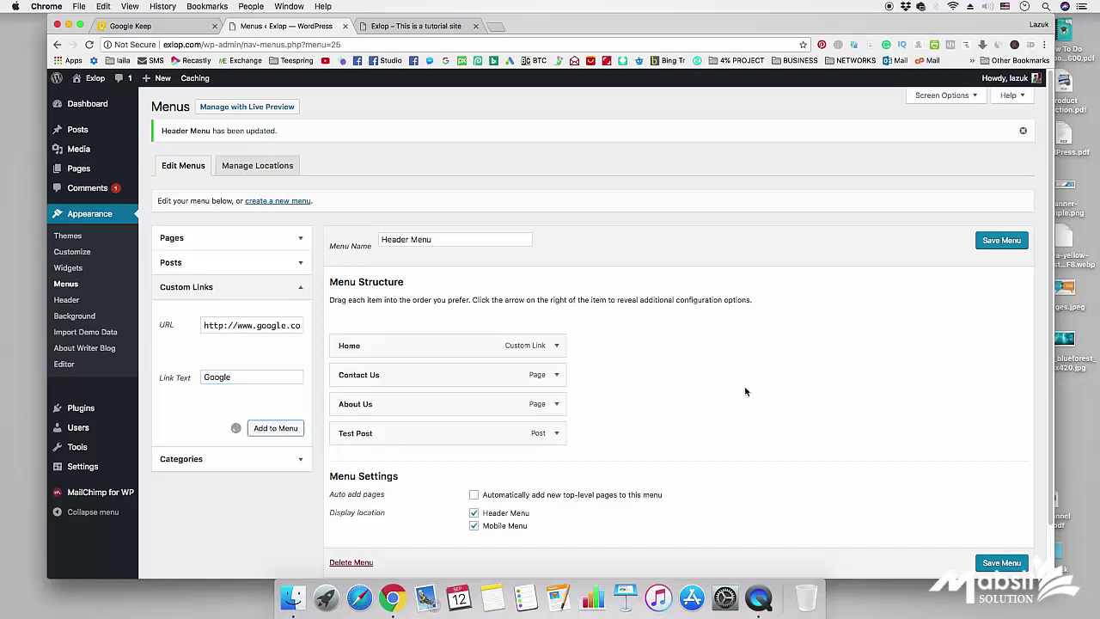
pyautogui.click(999, 246)
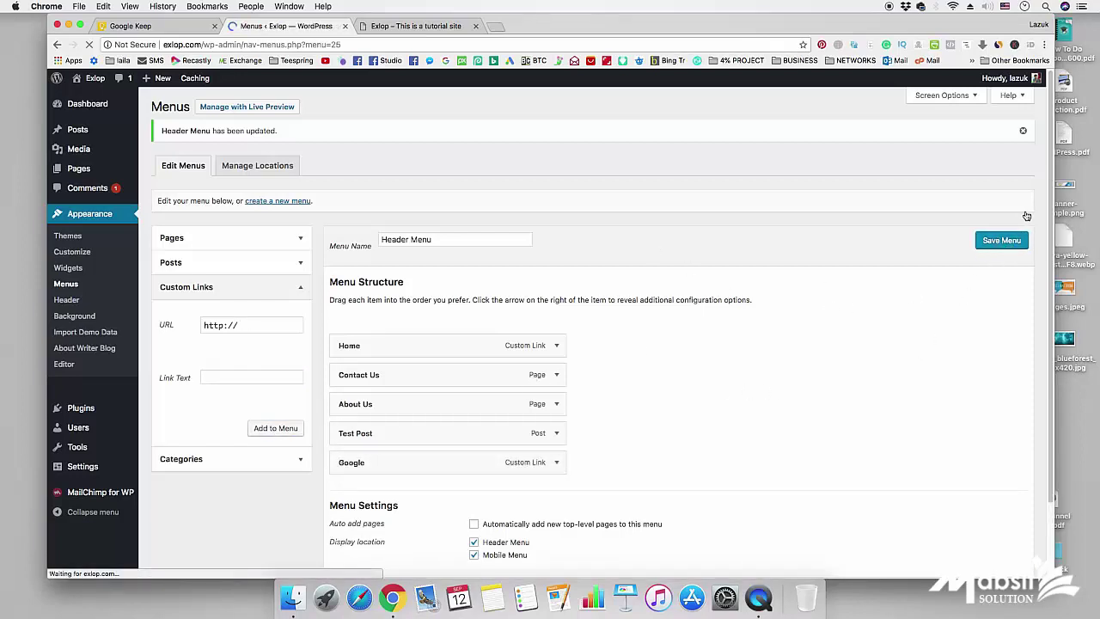
# - Reload the live site, test the Google link in the header, and return to the site's home page
pyautogui.click(416, 26)
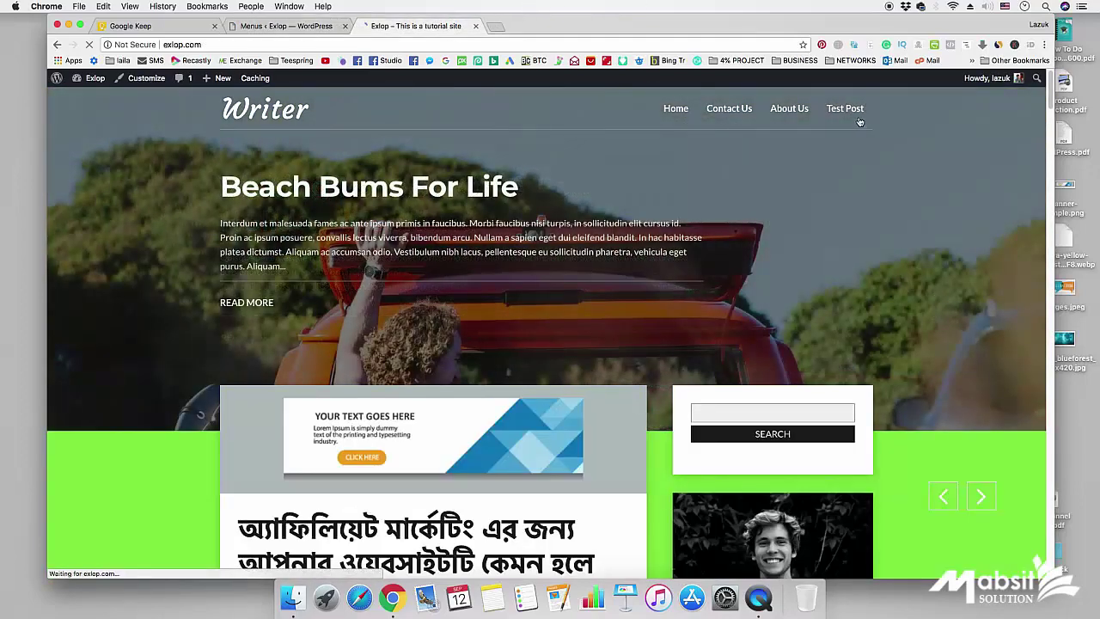
pyautogui.scroll(-4, 858, 121)
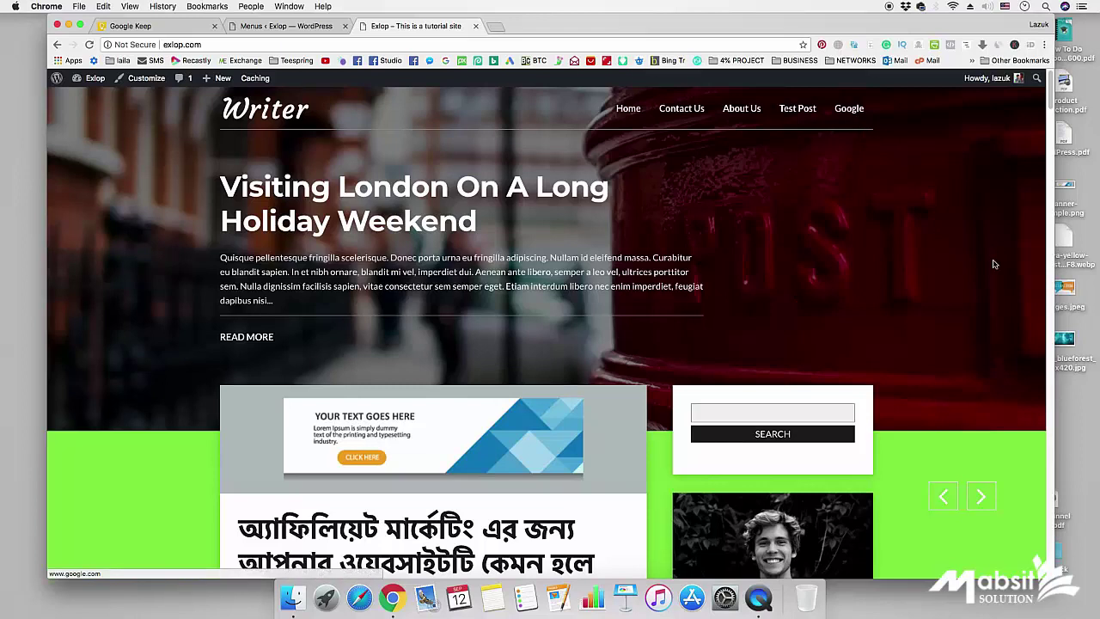
pyautogui.click(855, 113)
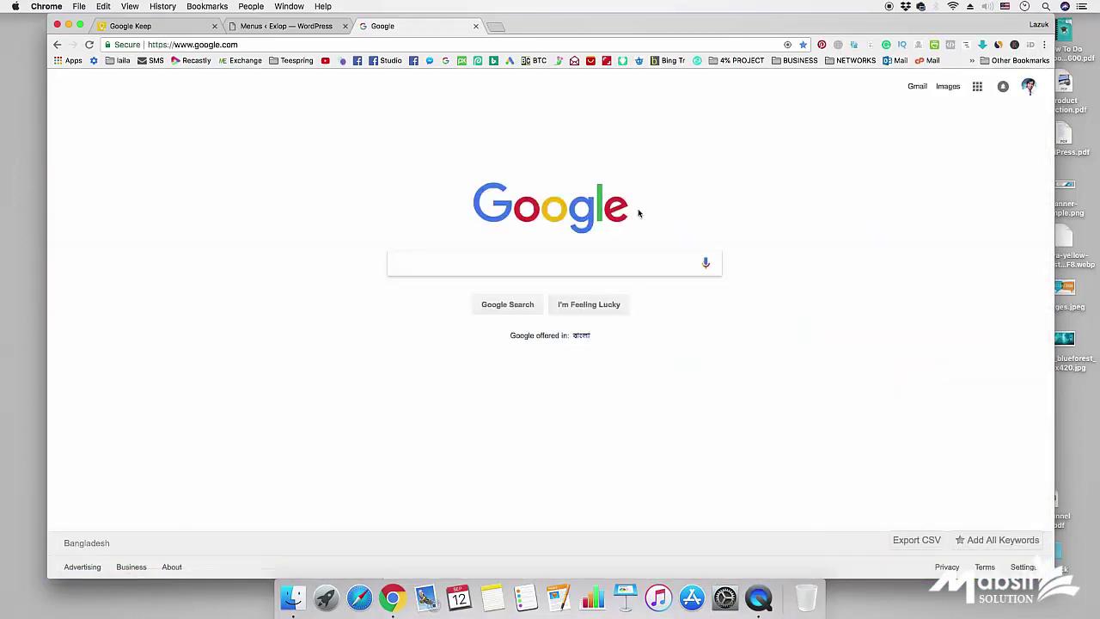
pyautogui.click(57, 44)
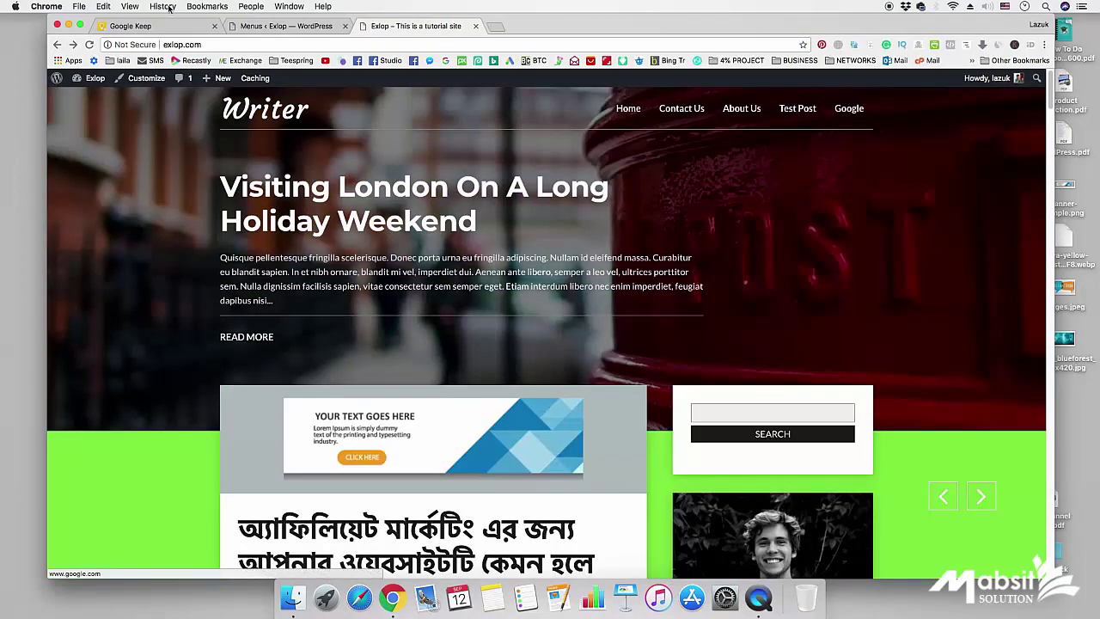
# - Add the Travel category to the Header Menu and save it
pyautogui.click(284, 26)
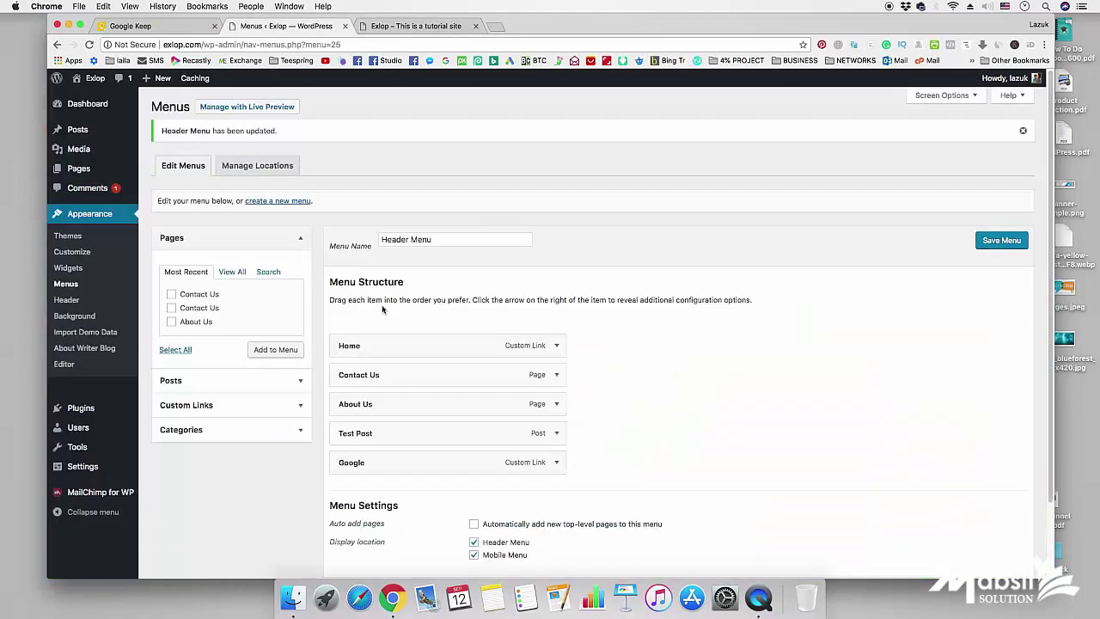
pyautogui.click(296, 243)
pyautogui.click(295, 314)
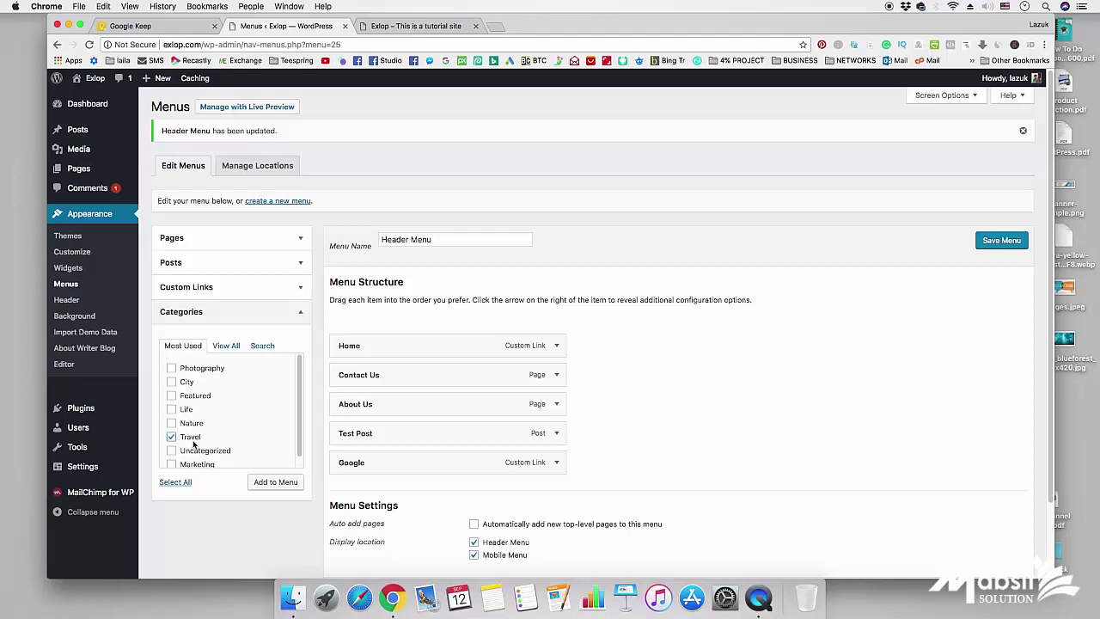
pyautogui.click(274, 486)
pyautogui.click(1001, 240)
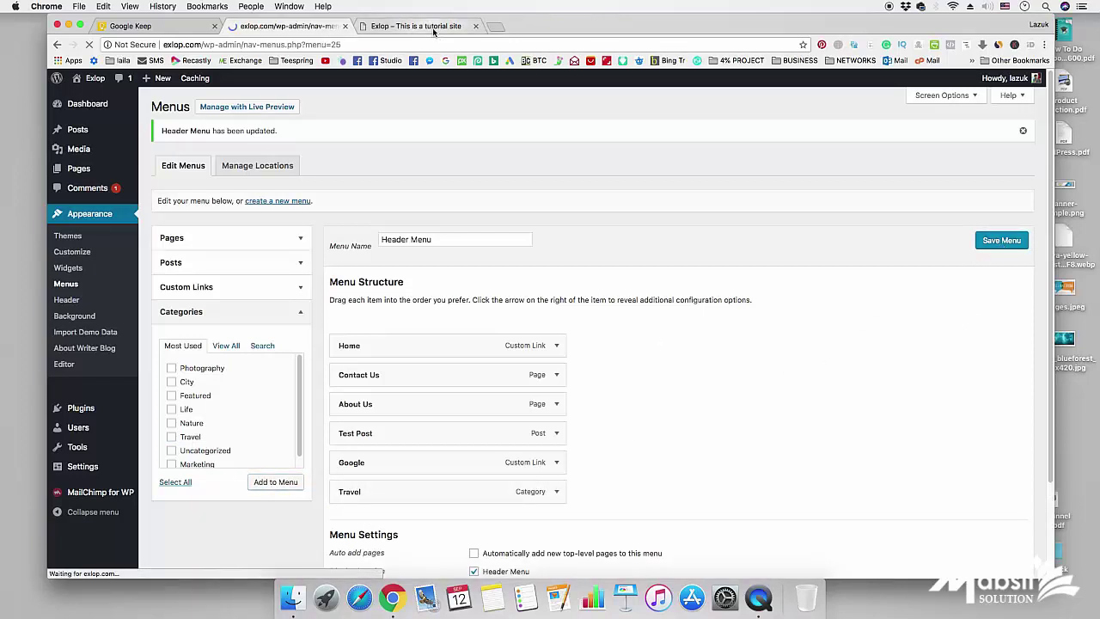
# - Reload the live site and open the Travel category from the header links
pyautogui.hotkey('ctrl', 'Tab')
pyautogui.click(263, 124)
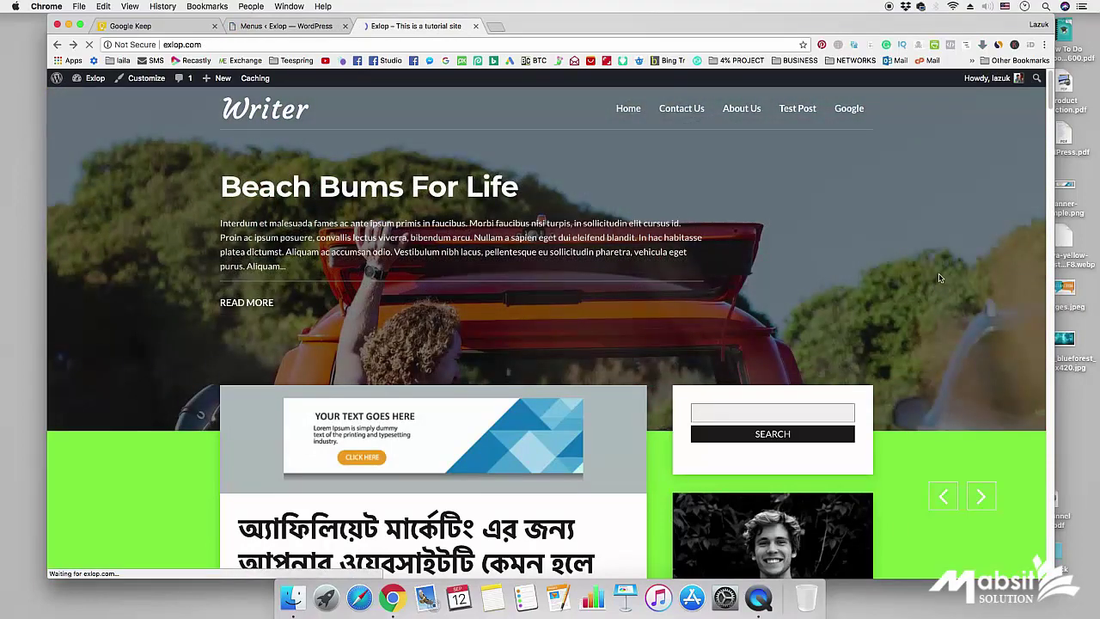
pyautogui.scroll(-5, 939, 273)
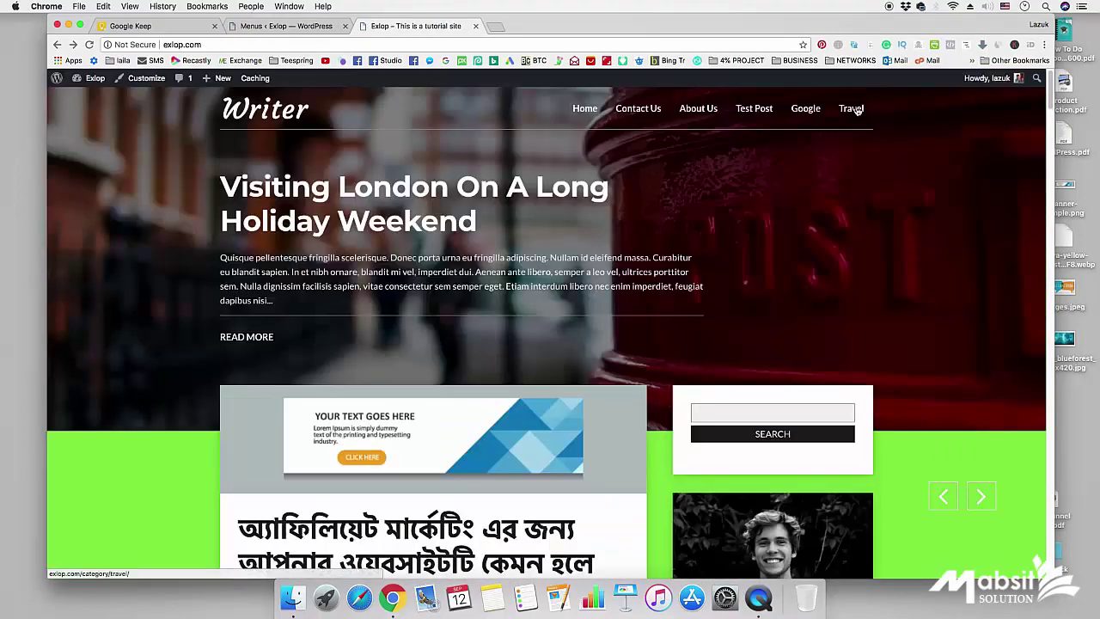
pyautogui.click(852, 109)
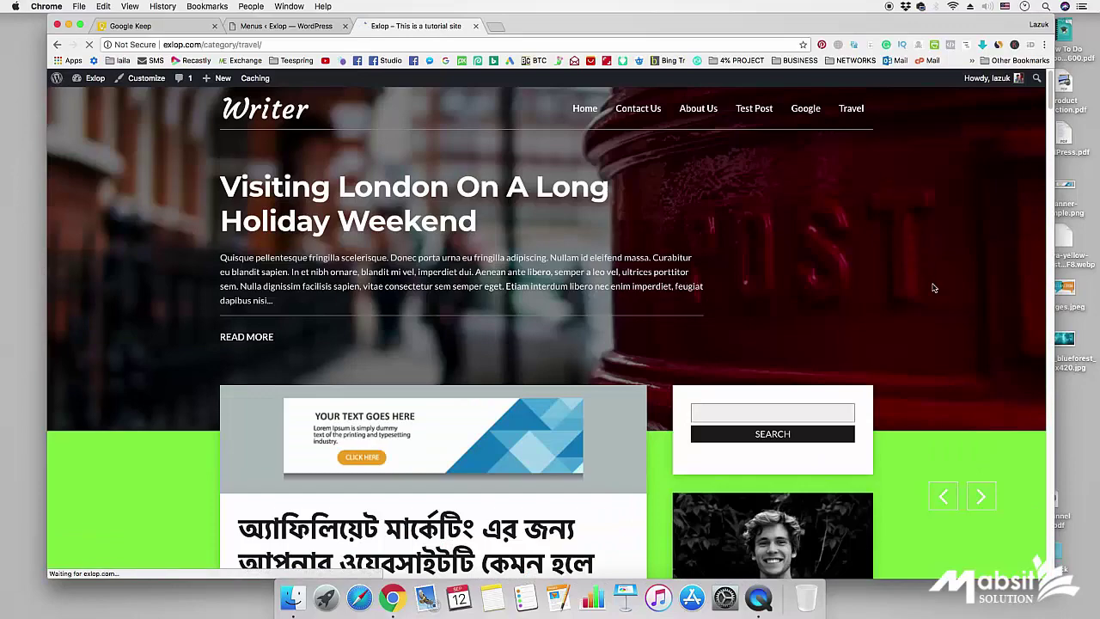
# - Look through the posts listed on the Travel category page and their category tags
pyautogui.scroll(-5, 933, 288)
pyautogui.scroll(-10, 933, 287)
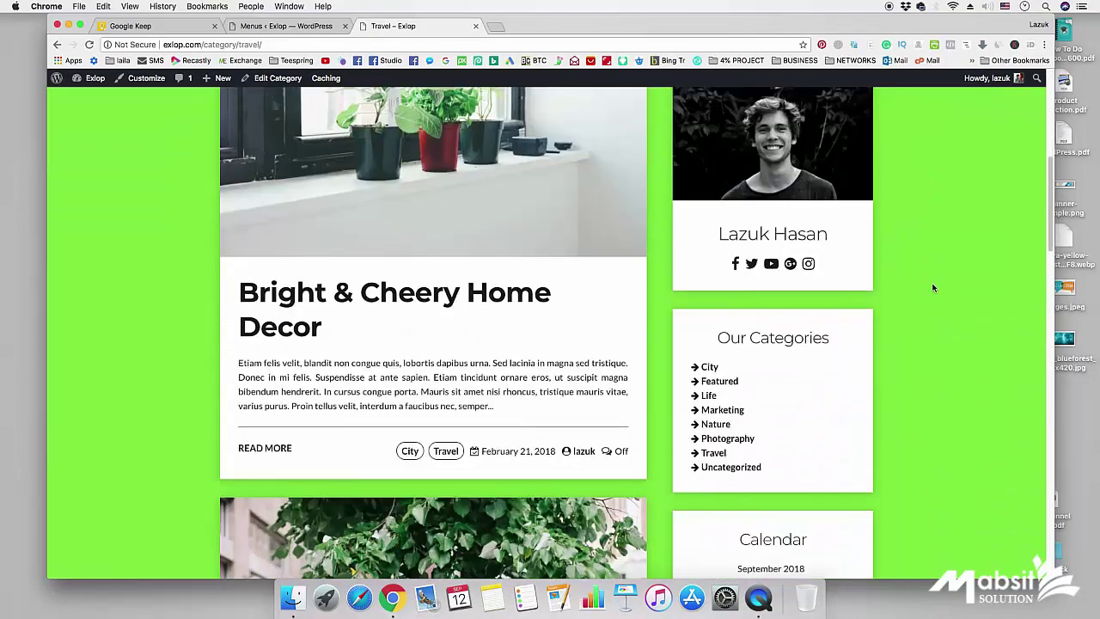
pyautogui.scroll(-10, 934, 303)
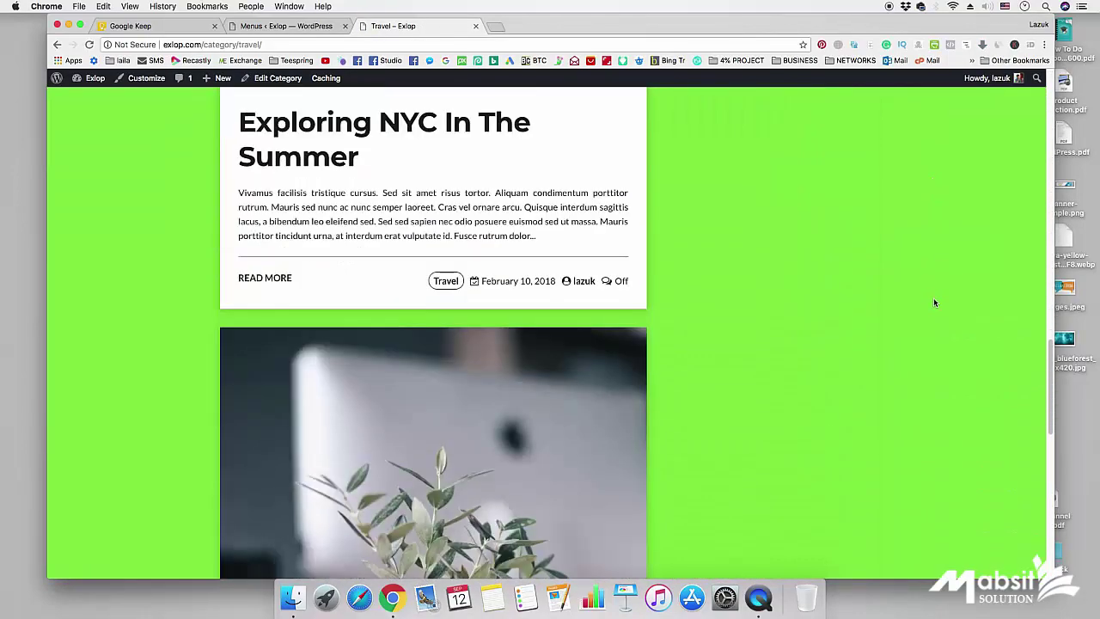
pyautogui.scroll(20, 934, 302)
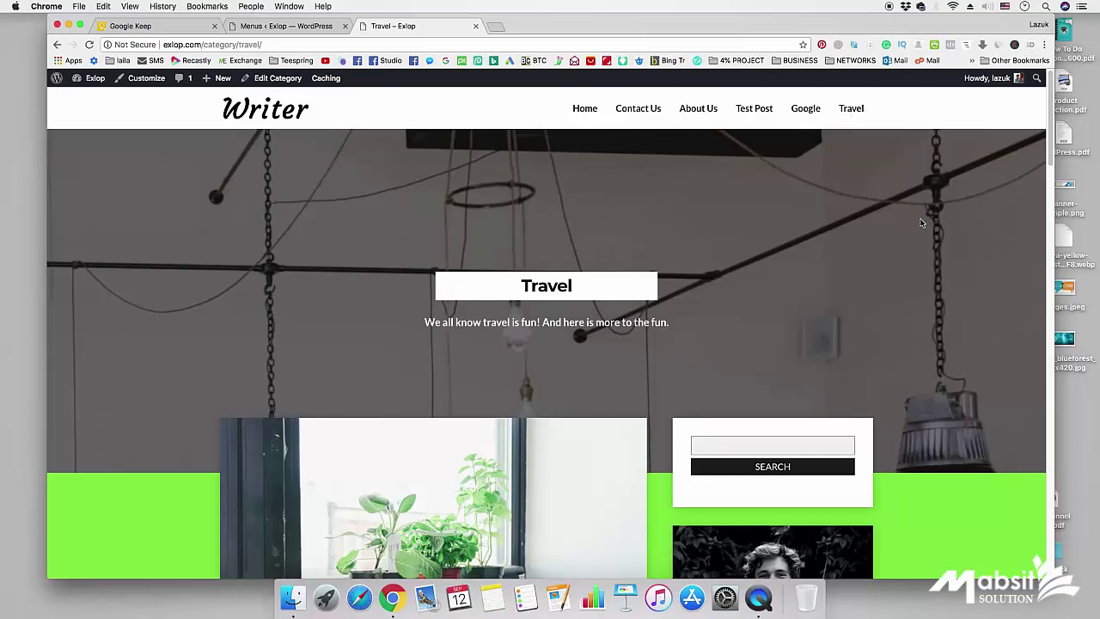
pyautogui.scroll(-15, 905, 320)
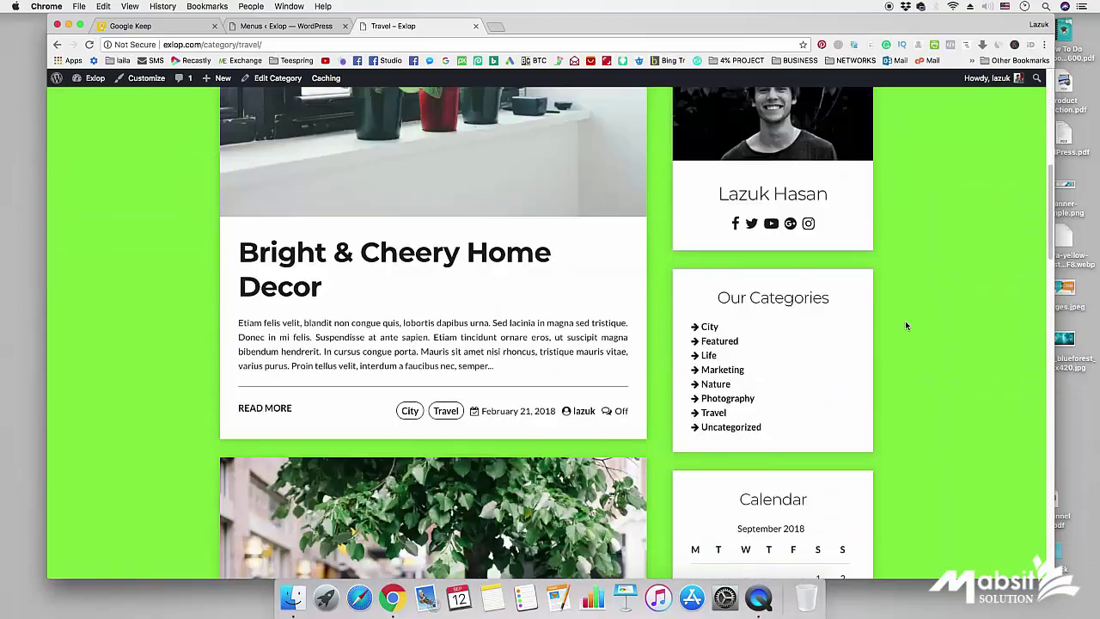
pyautogui.scroll(-7, 905, 325)
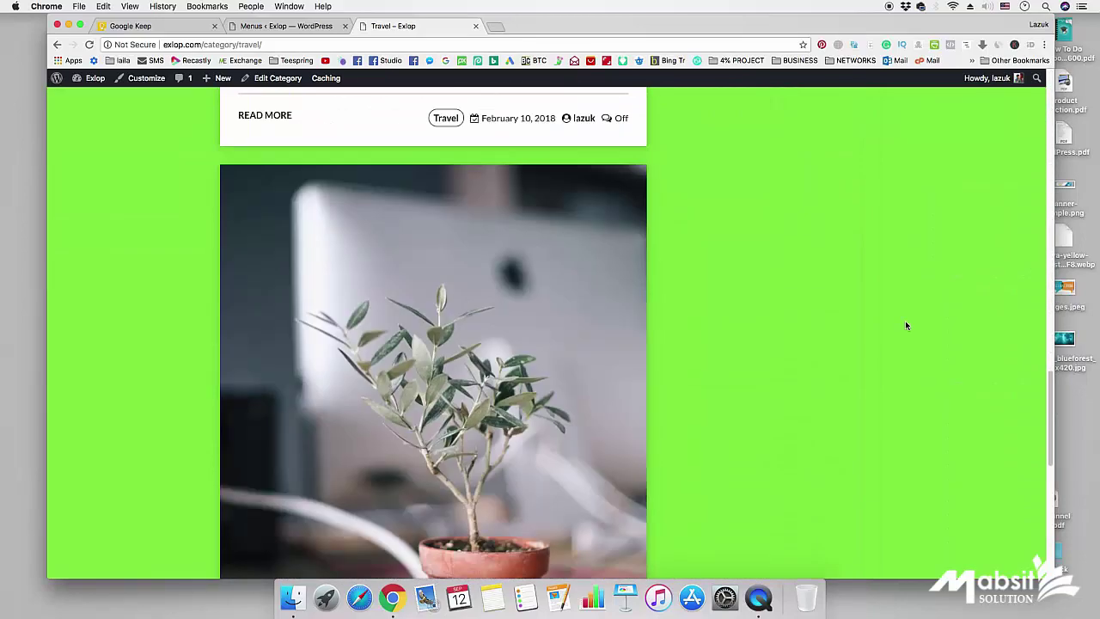
pyautogui.scroll(10, 905, 325)
pyautogui.scroll(5, 904, 324)
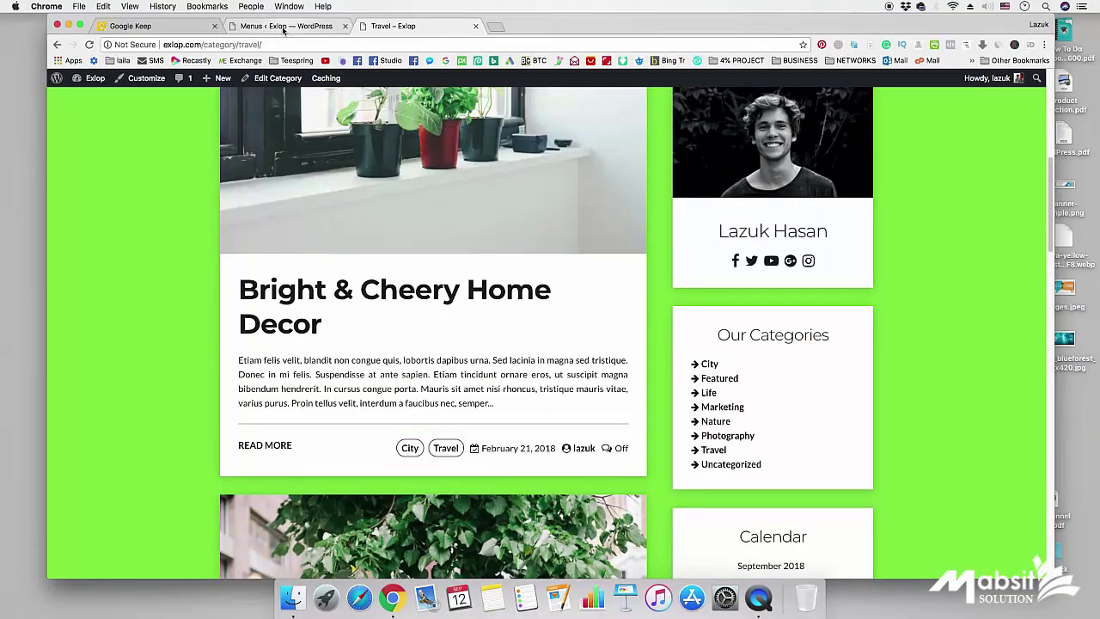
# - Return to the menu editor and review the Header Menu's item structure and display location settings
pyautogui.click(286, 26)
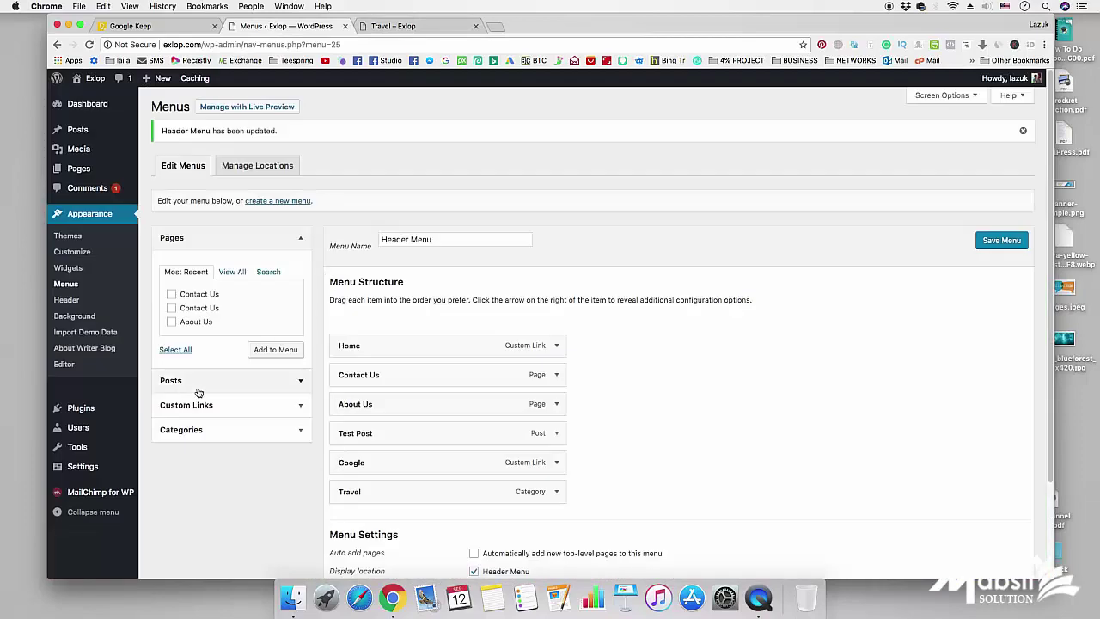
pyautogui.click(300, 238)
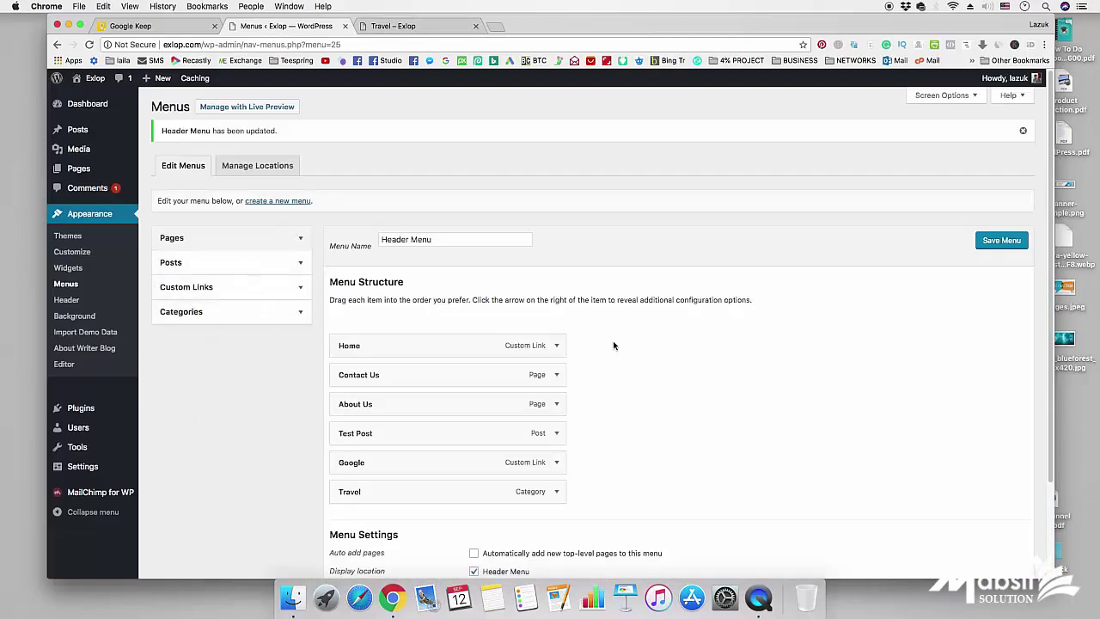
pyautogui.scroll(-3, 618, 350)
pyautogui.scroll(3, 619, 351)
pyautogui.scroll(-3, 735, 414)
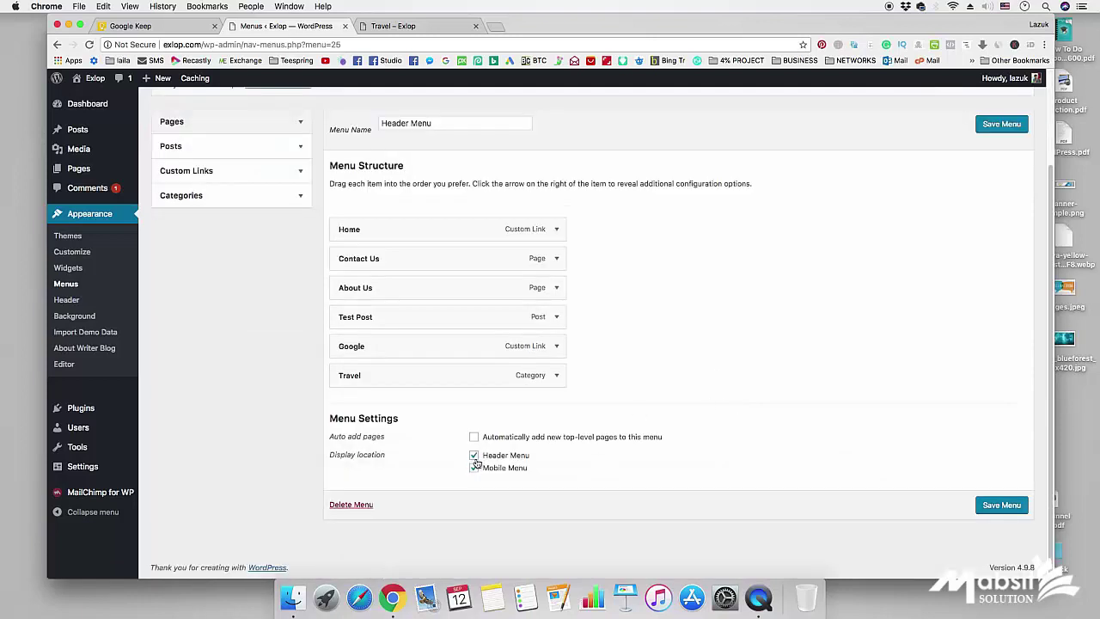
pyautogui.scroll(3, 744, 375)
pyautogui.scroll(-3, 748, 370)
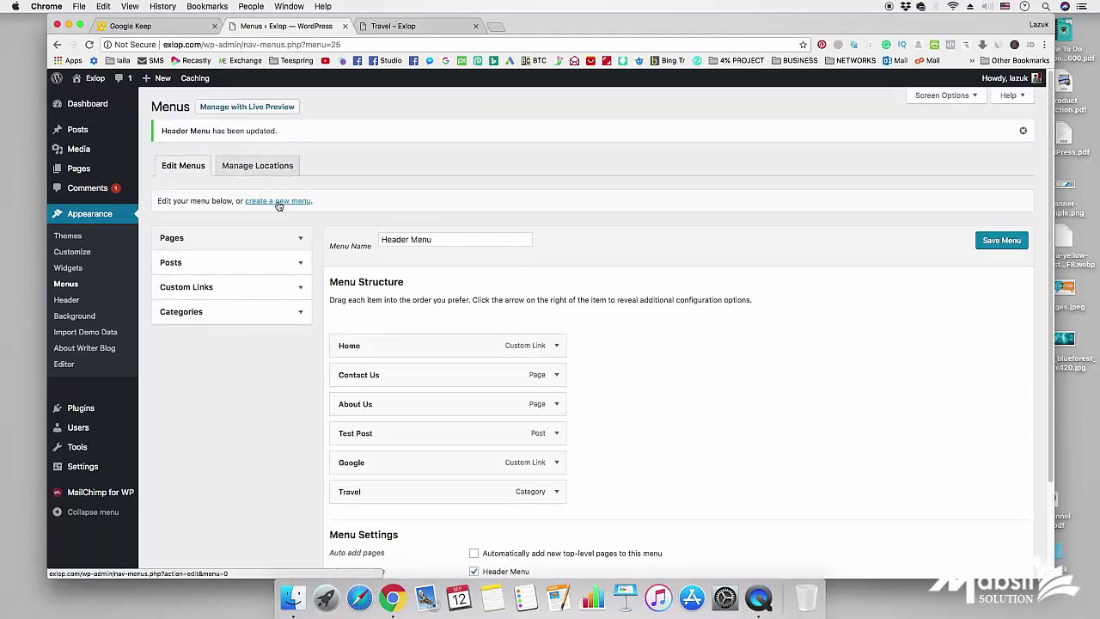
# - Open the blank form for creating another menu and look at its name field without entering a name
pyautogui.click(279, 205)
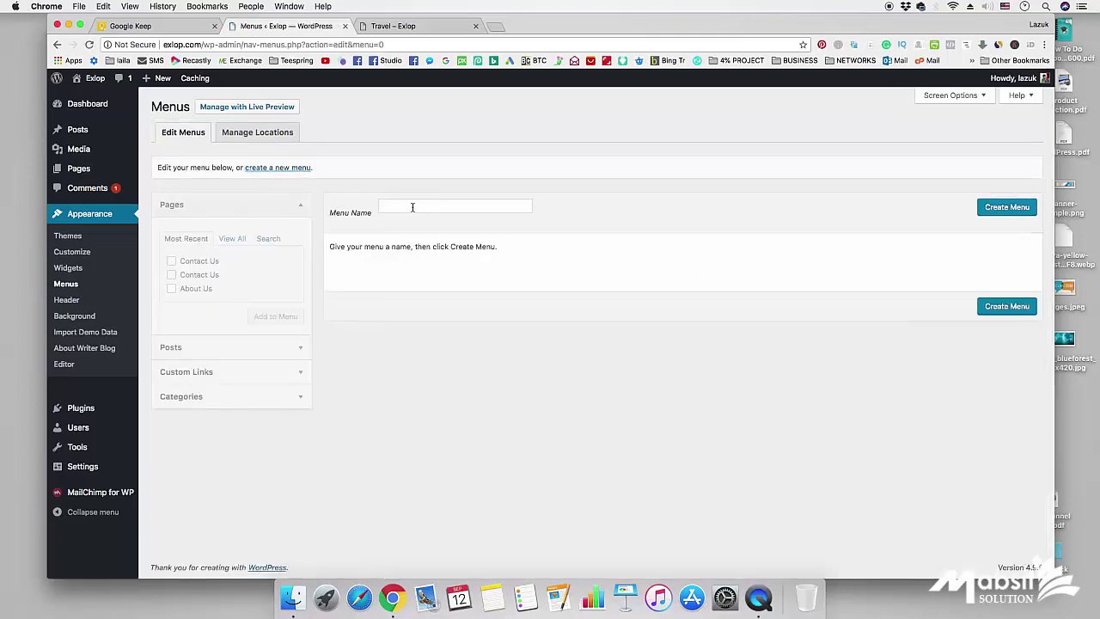
pyautogui.click(413, 207)
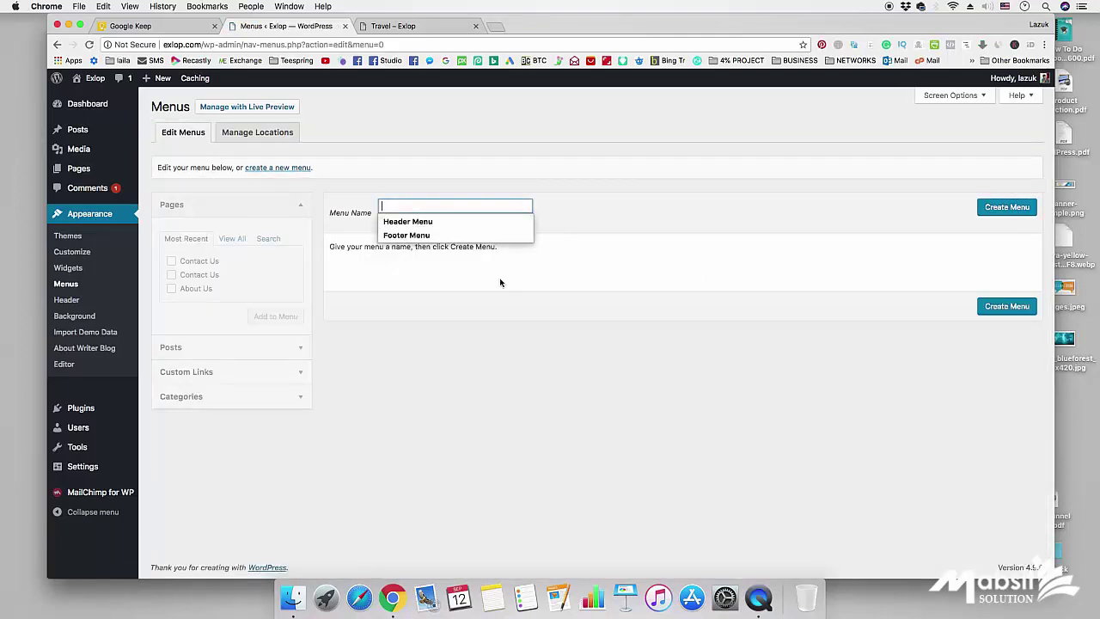
pyautogui.click(534, 347)
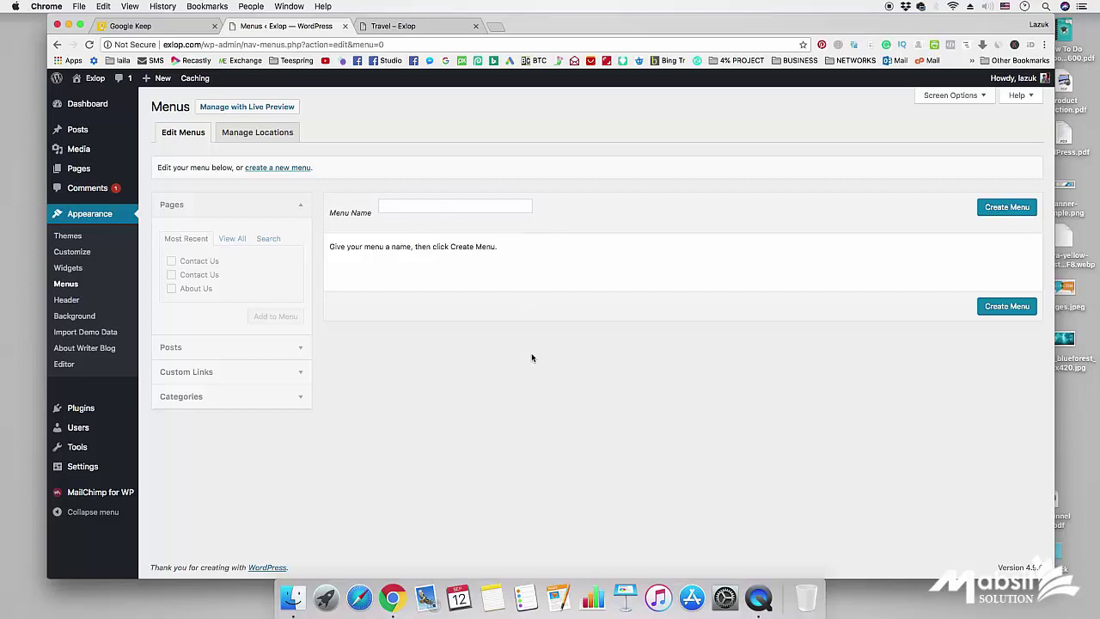
# - Check which menus can be assigned to the Header Menu and Mobile Menu theme locations, and return to menu editing
pyautogui.click(266, 138)
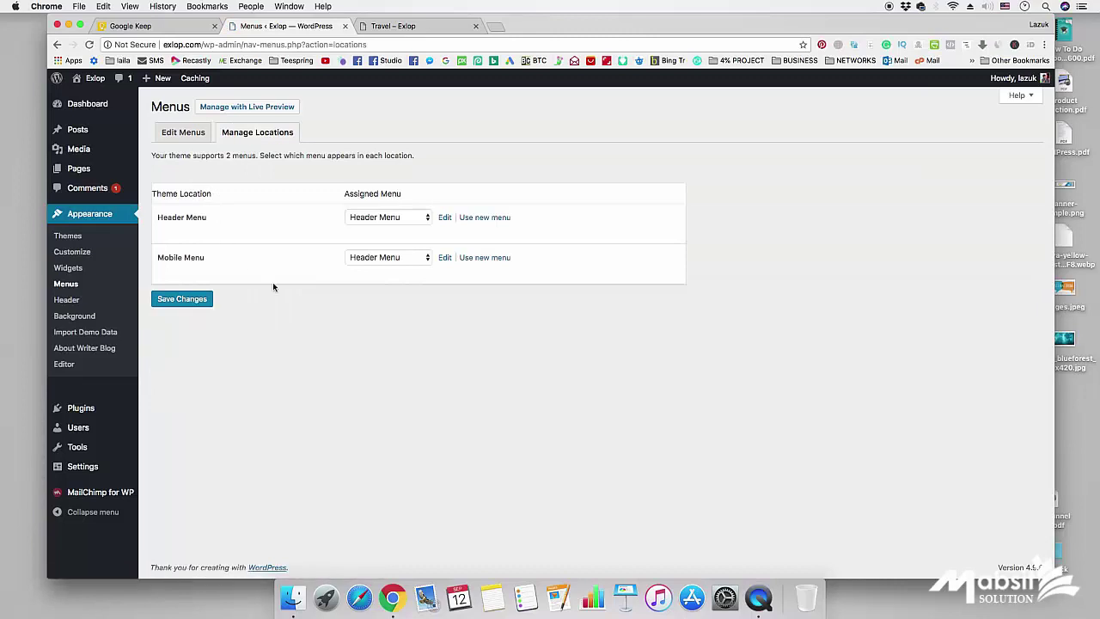
pyautogui.click(376, 218)
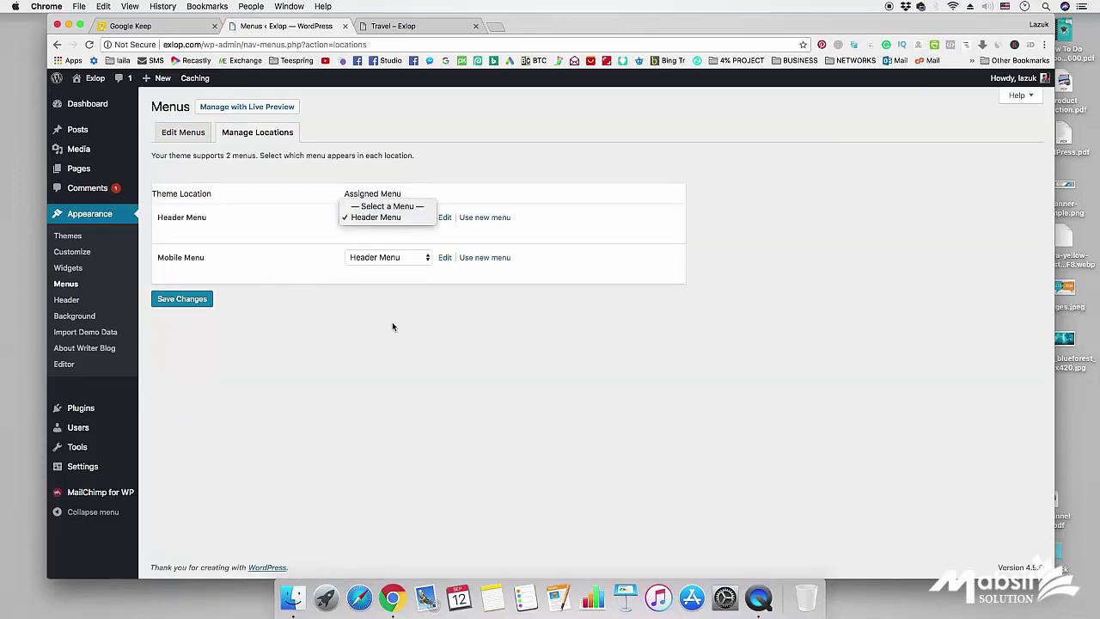
pyautogui.click(392, 321)
pyautogui.click(376, 258)
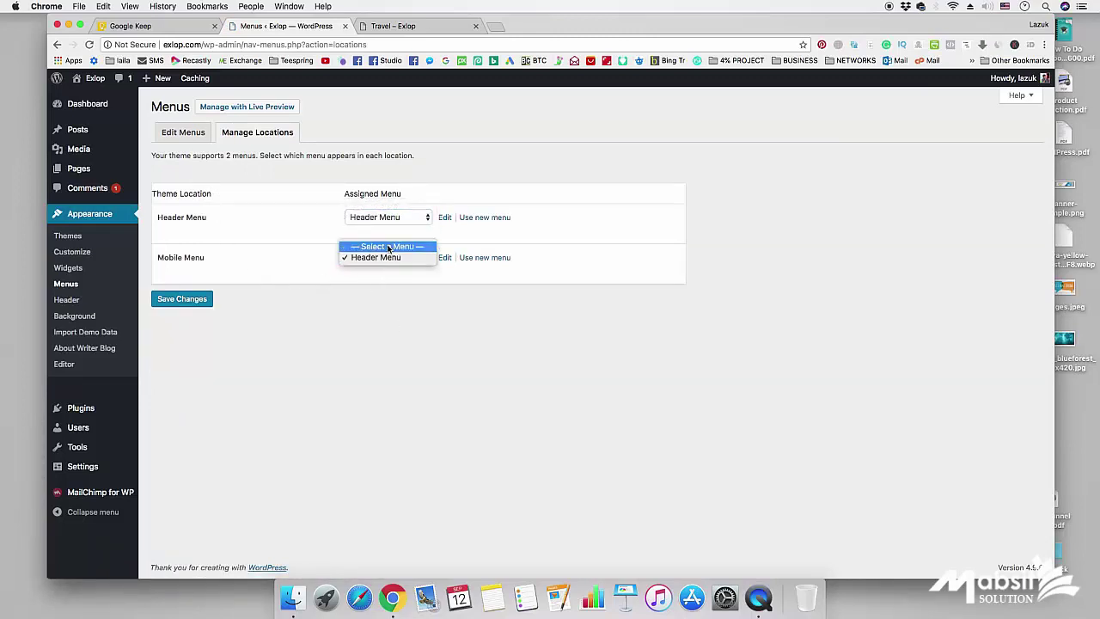
pyautogui.click(388, 305)
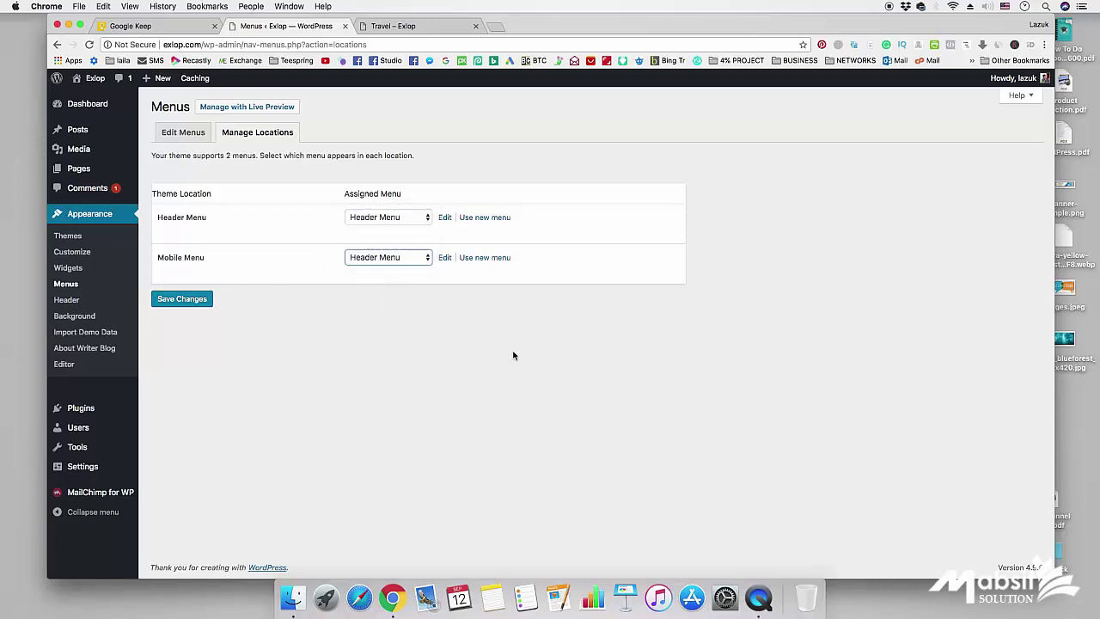
pyautogui.click(179, 135)
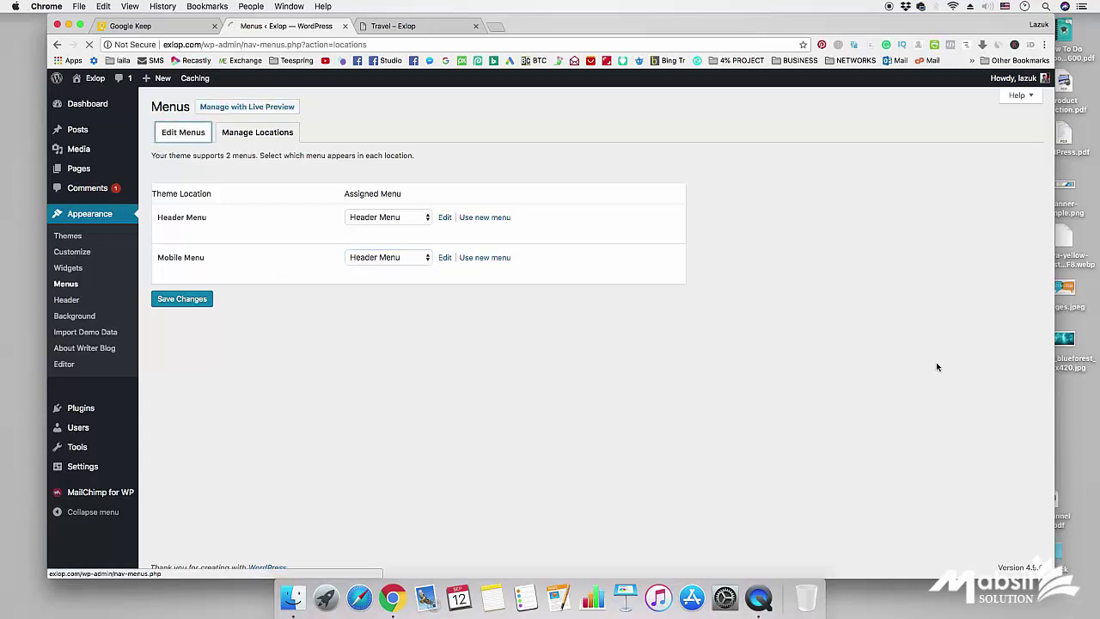